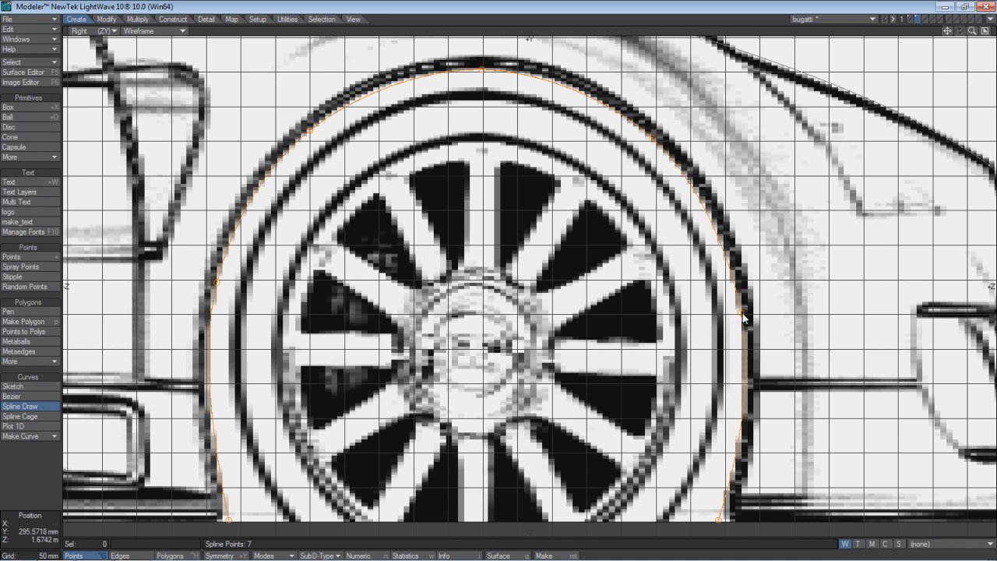
Step: Reposition the upper, side and lower end points of the front wheel arch spline to match the blueprint, and finish the curve
{"action": "left_click_drag", "start_coordinate": [742, 312], "coordinate": [741, 317]}
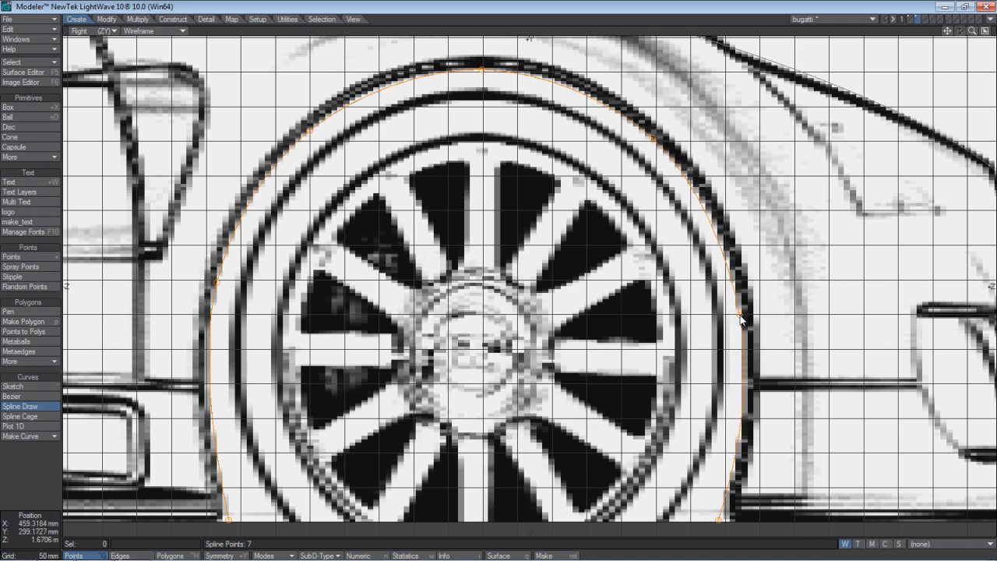
{"action": "left_click_drag", "start_coordinate": [653, 140], "coordinate": [663, 148]}
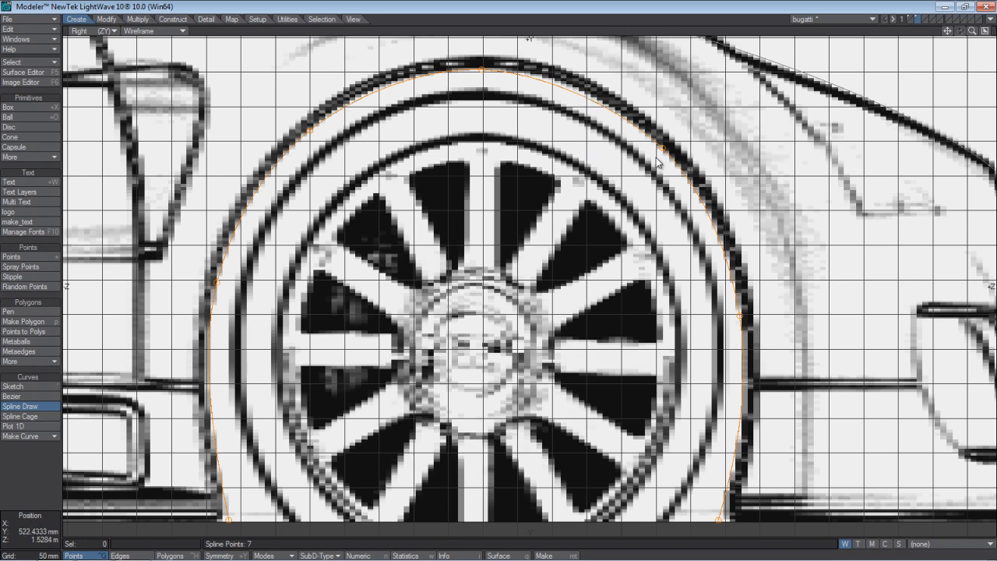
{"action": "left_click_drag", "start_coordinate": [663, 147], "coordinate": [652, 138]}
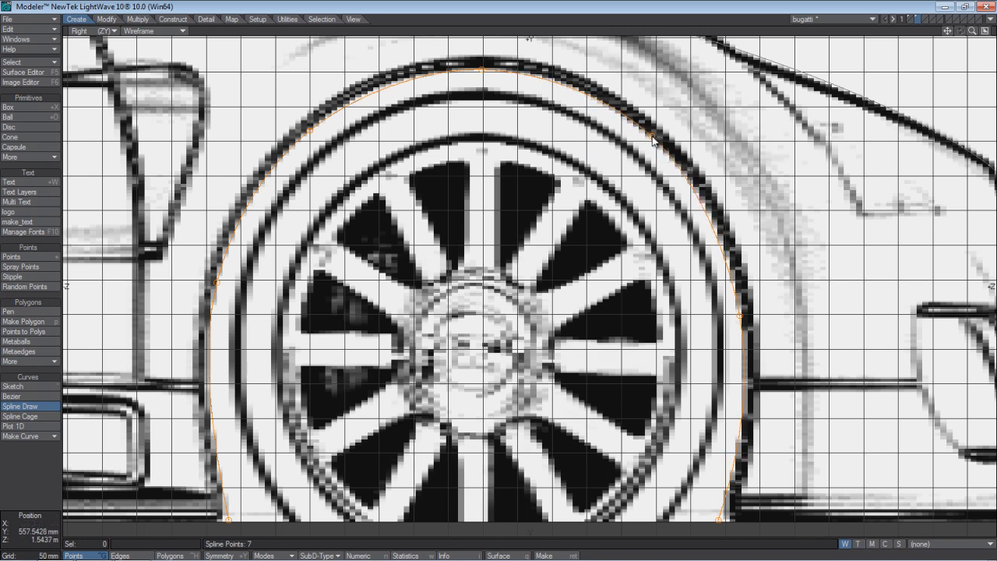
{"action": "left_click_drag", "start_coordinate": [740, 316], "coordinate": [737, 291]}
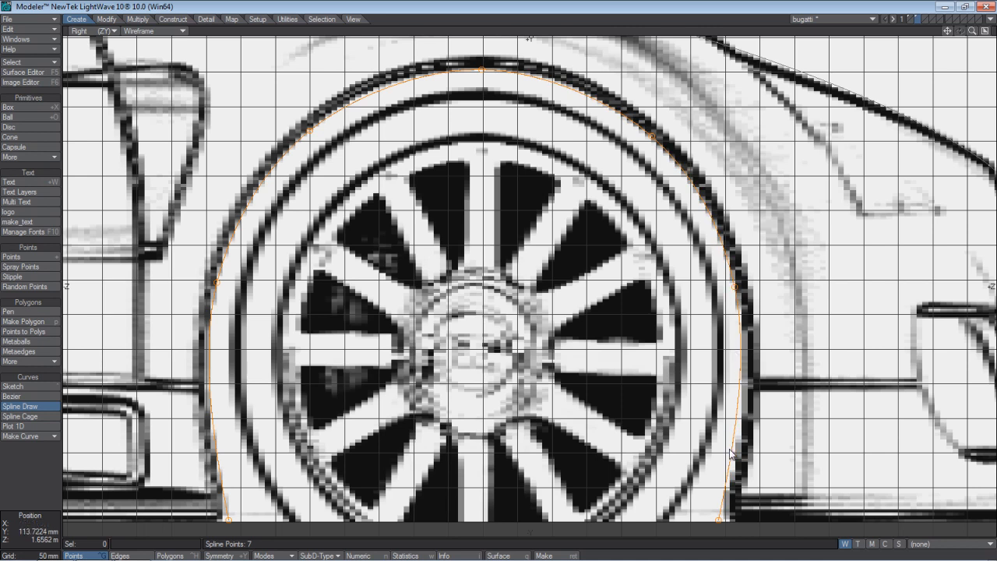
{"action": "left_click_drag", "start_coordinate": [718, 521], "coordinate": [723, 523]}
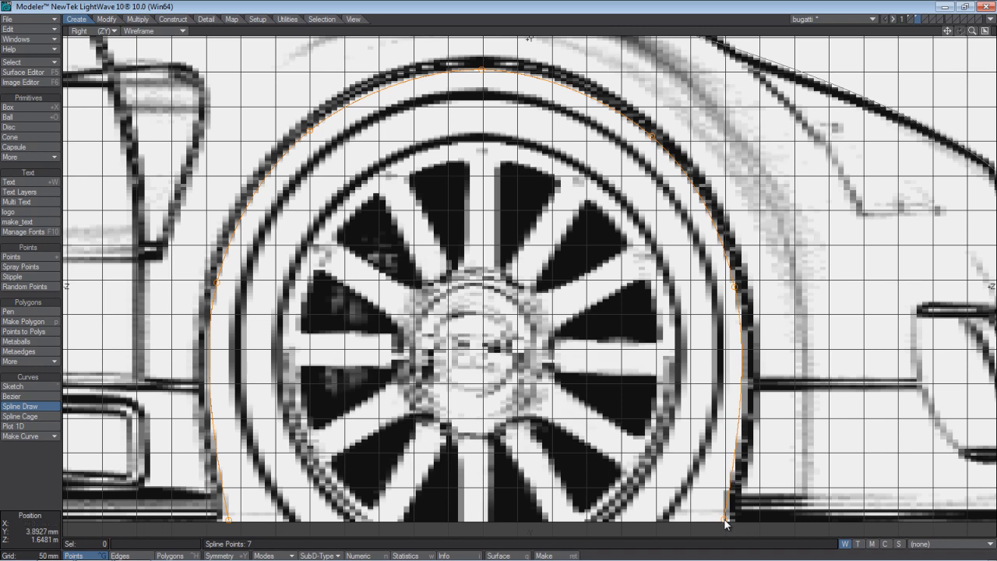
{"action": "key", "text": "space"}
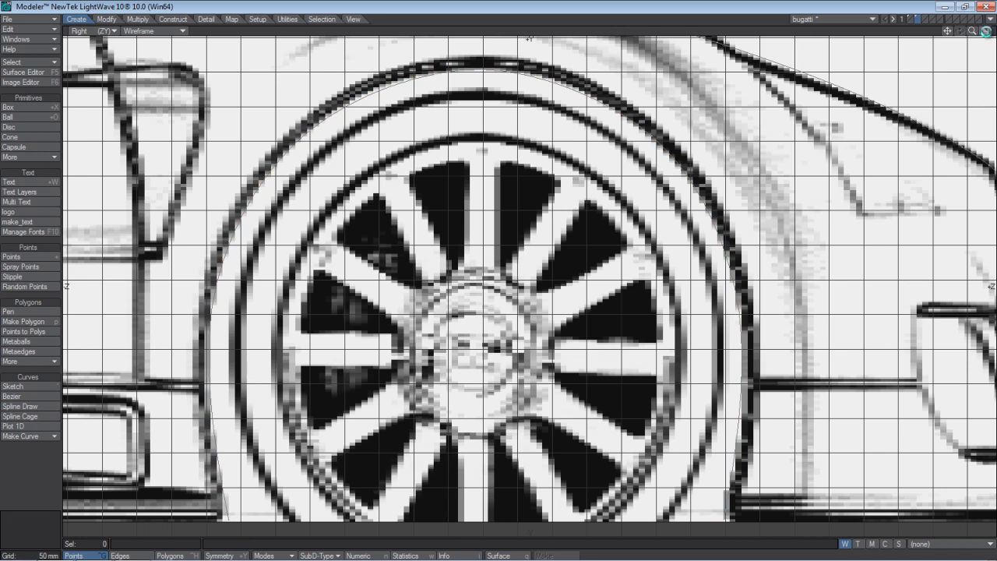
Step: Move the front wheel arch curve about 529 mm along X only, out to the side of the car body, and deselect it
{"action": "left_click", "coordinate": [985, 31]}
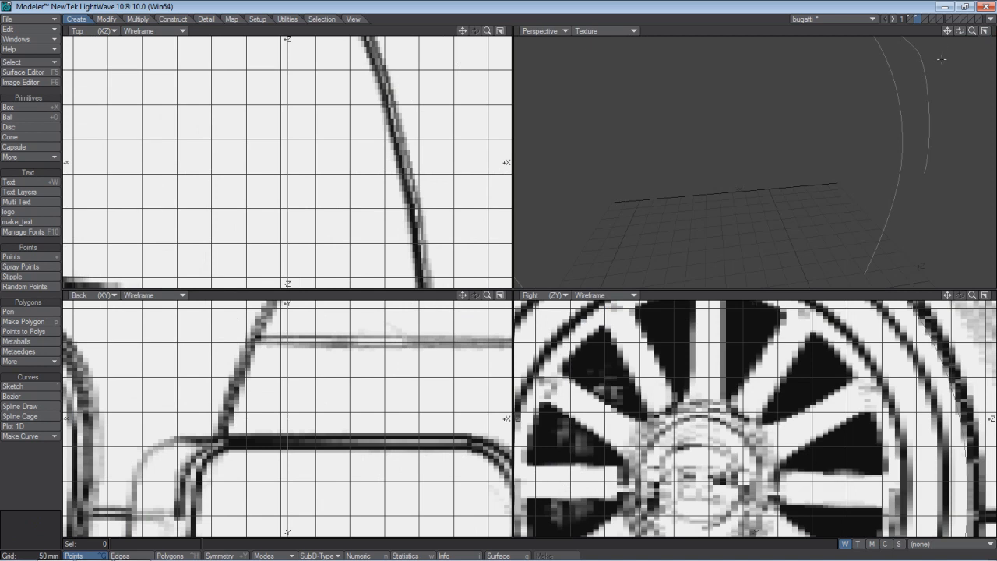
{"action": "left_click_drag", "start_coordinate": [973, 32], "coordinate": [507, 283]}
{"action": "left_click_drag", "start_coordinate": [972, 32], "coordinate": [933, 56]}
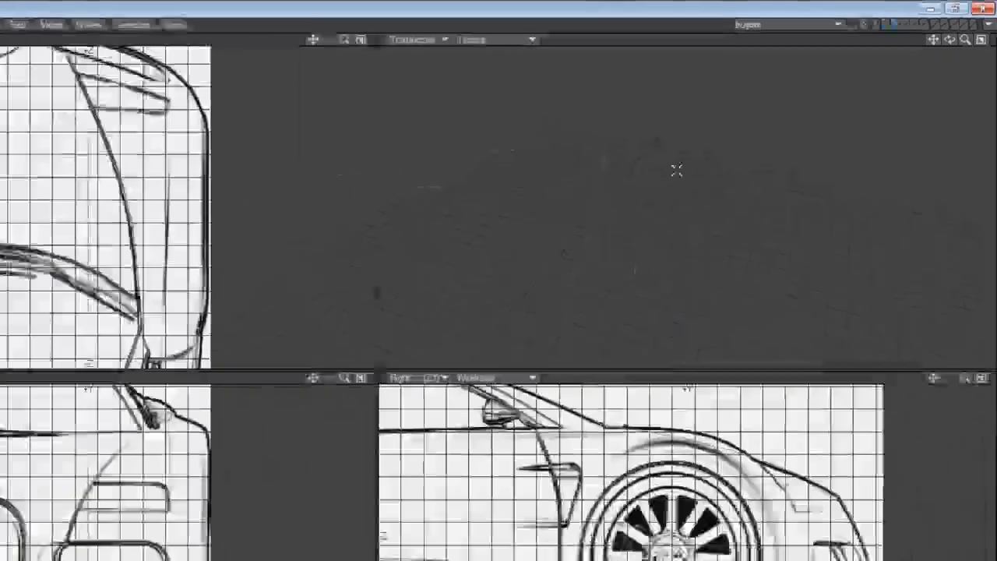
{"action": "left_click", "coordinate": [355, 340]}
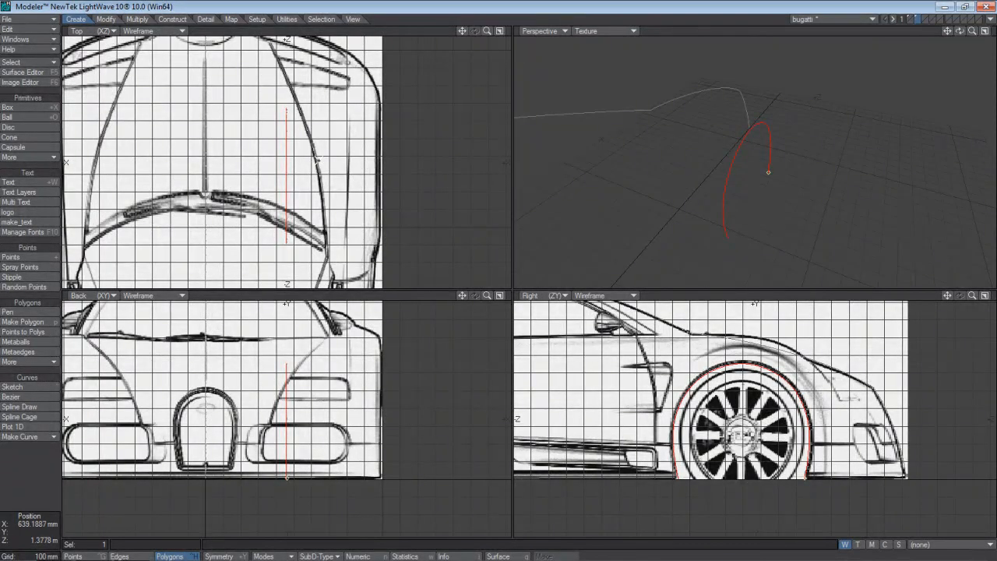
{"action": "key", "text": "t"}
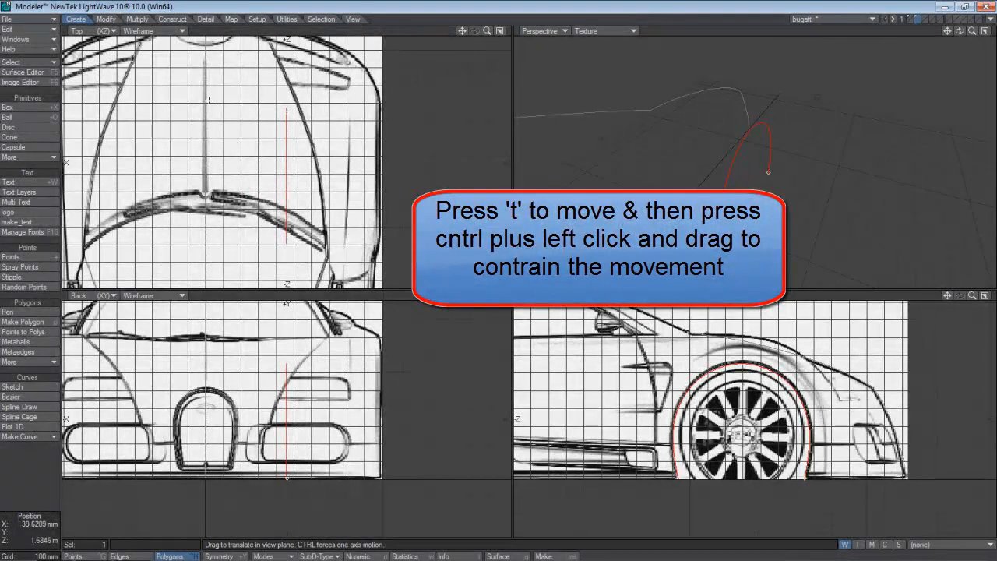
{"action": "left_click", "coordinate": [106, 19]}
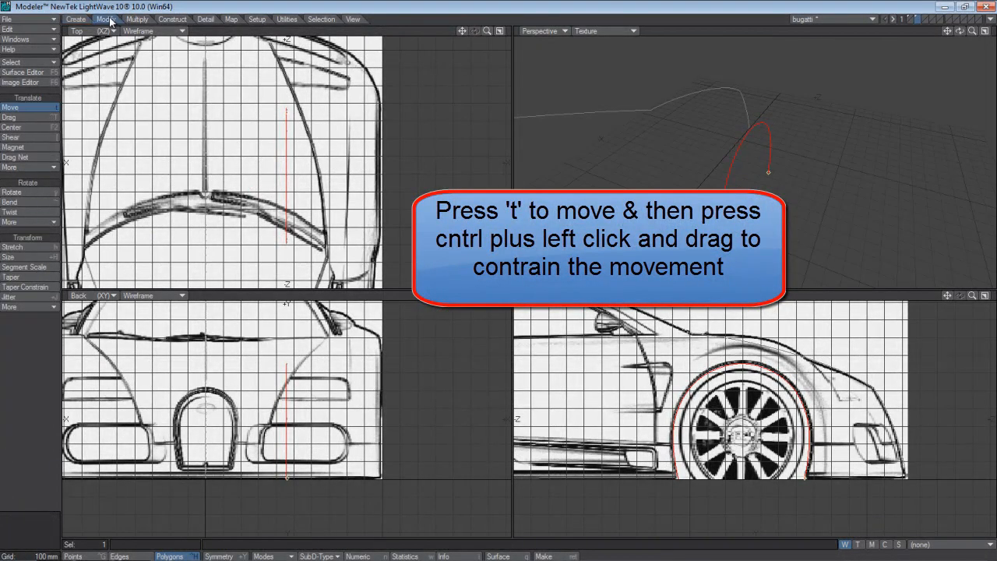
{"action": "left_click", "coordinate": [41, 109]}
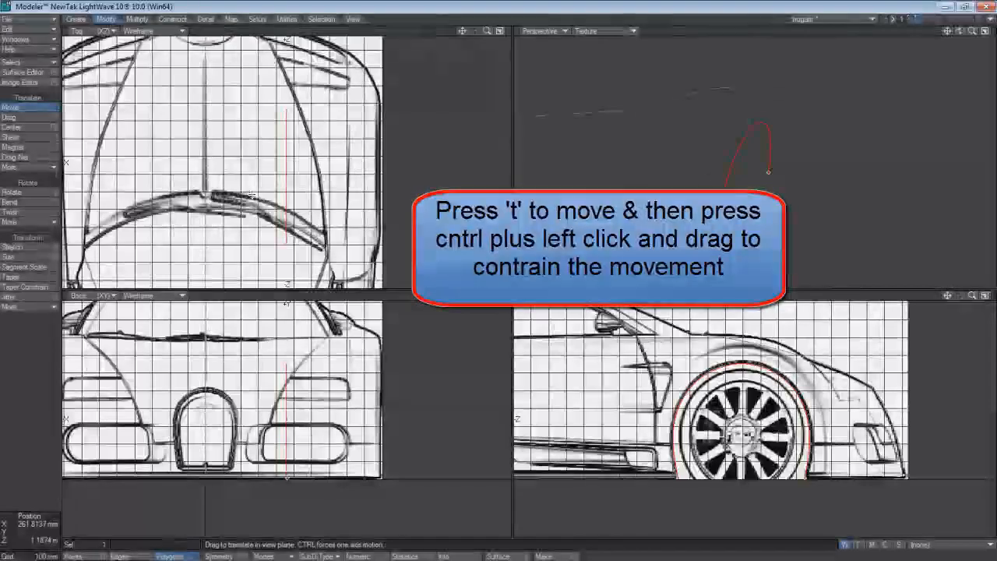
{"action": "left_click_drag", "start_coordinate": [326, 222], "coordinate": [419, 222]}
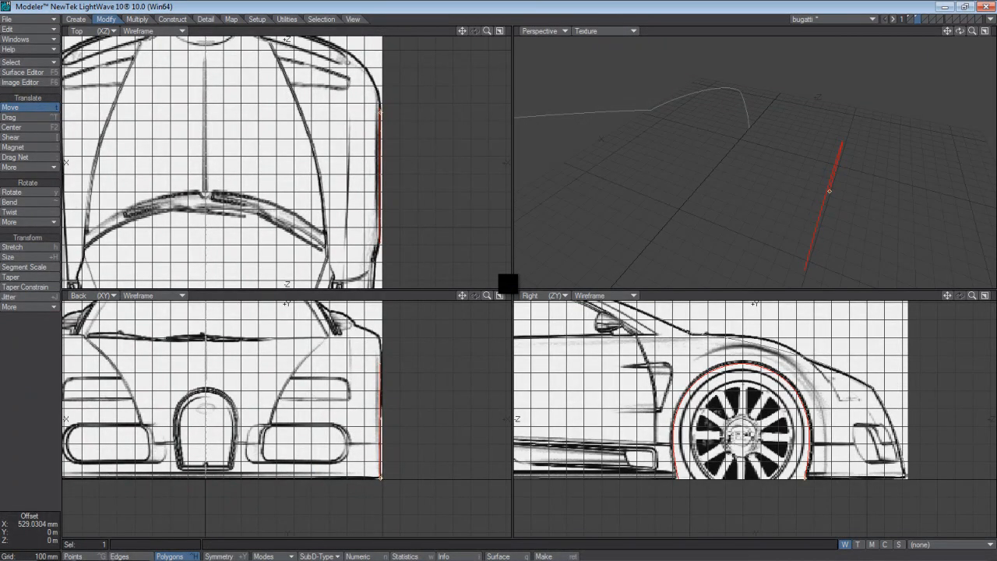
{"action": "key", "text": "space"}
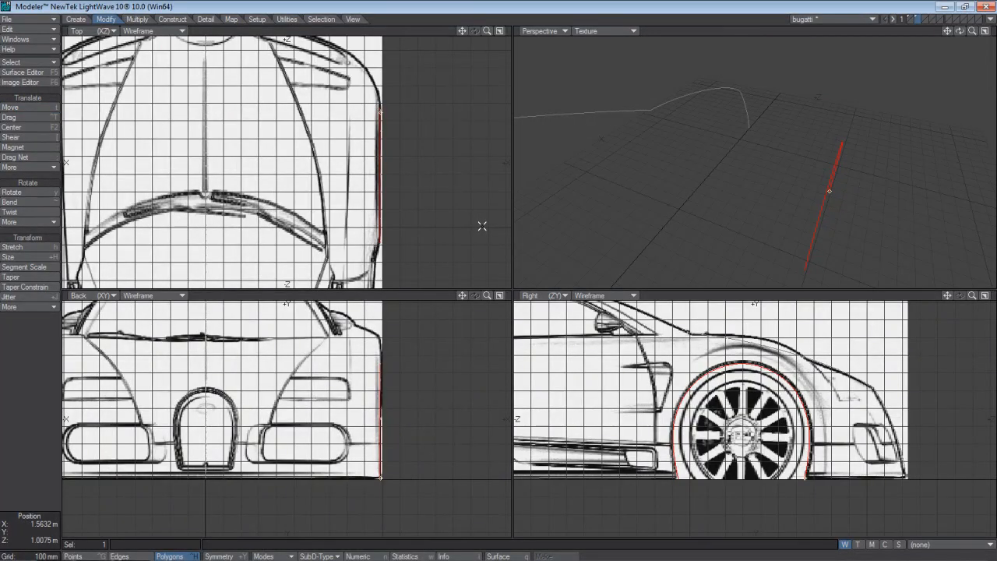
{"action": "left_click", "coordinate": [528, 142]}
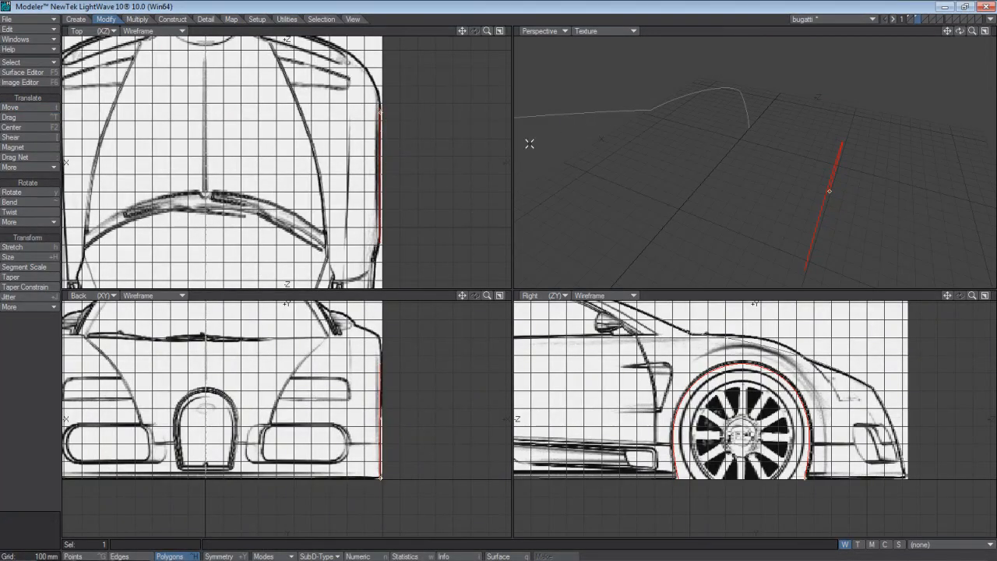
{"action": "key", "text": "ctrl+g"}
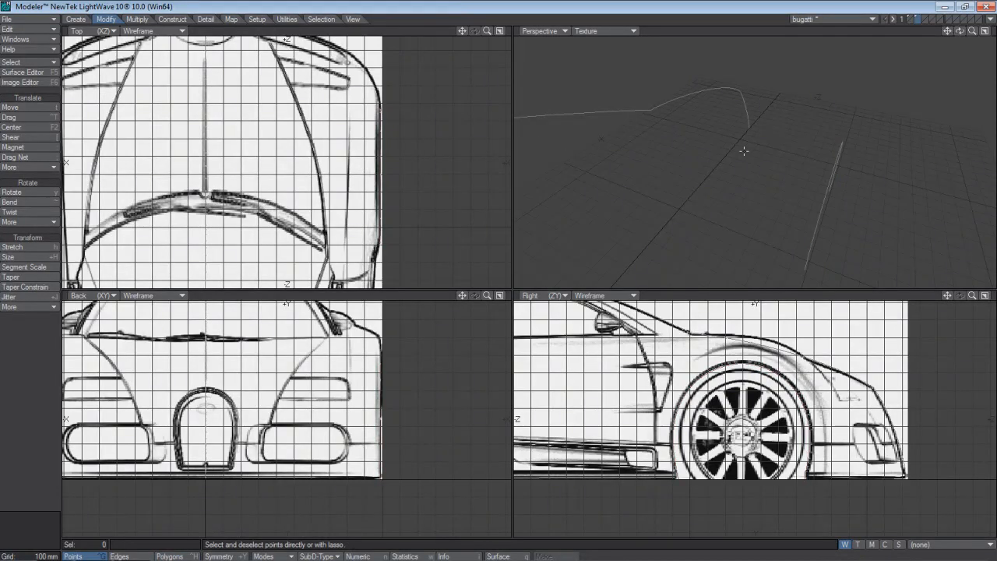
Step: Draw a nine-point spline in the side view around the rear wheel arch, from its lower front end to its lower rear end
{"action": "left_click_drag", "start_coordinate": [961, 39], "coordinate": [507, 282]}
{"action": "left_click_drag", "start_coordinate": [972, 295], "coordinate": [507, 280]}
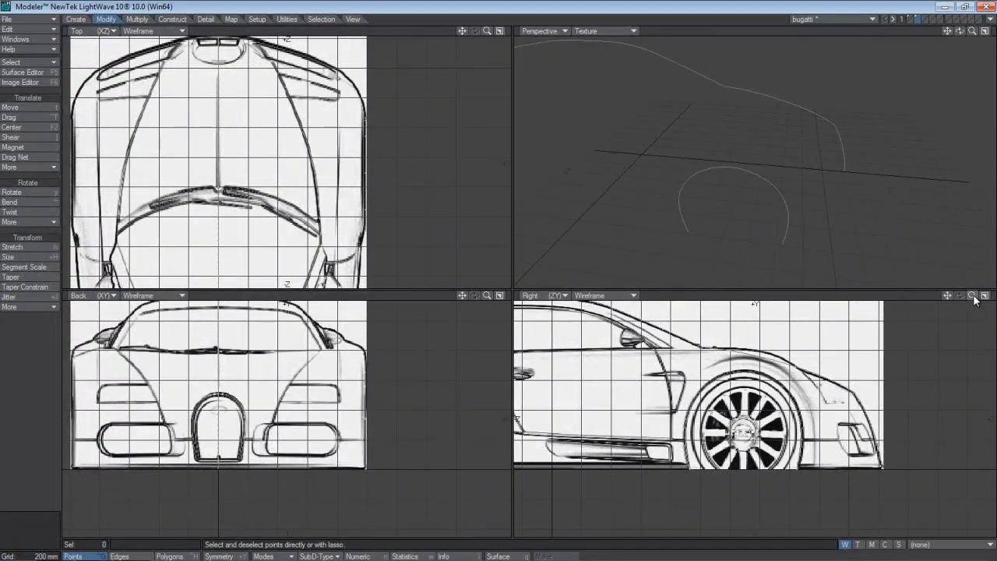
{"action": "left_click", "coordinate": [983, 295]}
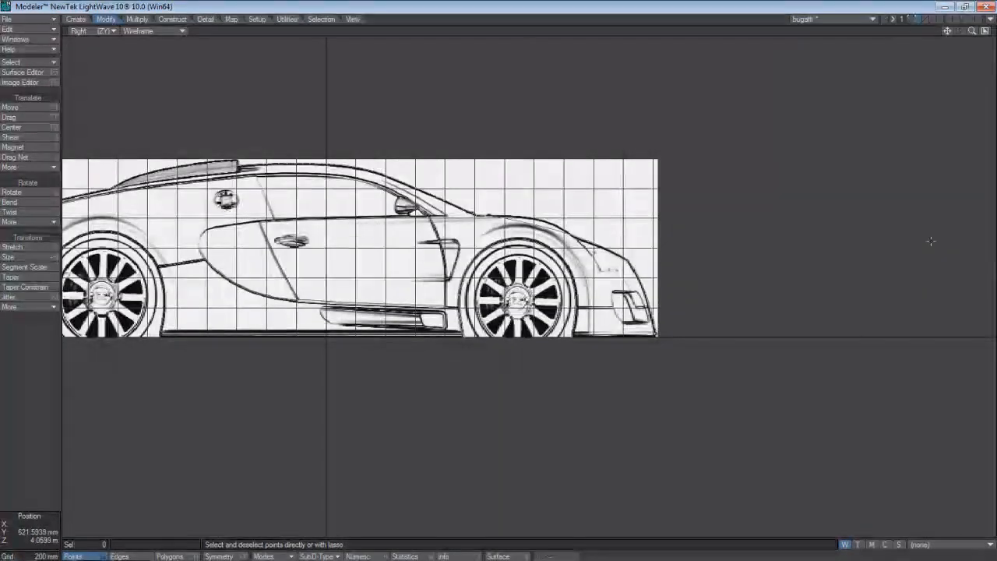
{"action": "left_click_drag", "start_coordinate": [947, 30], "coordinate": [996, 44]}
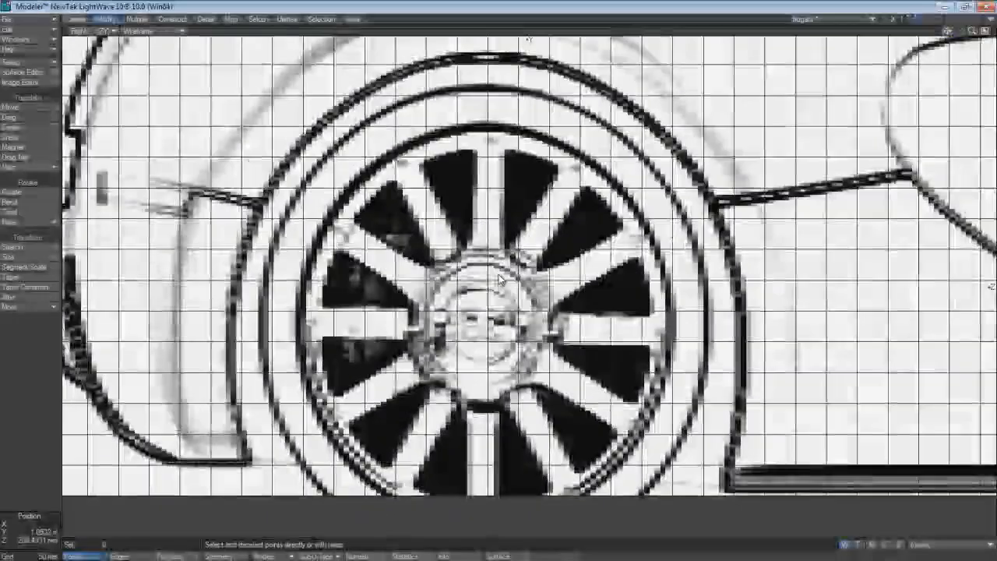
{"action": "left_click", "coordinate": [74, 21]}
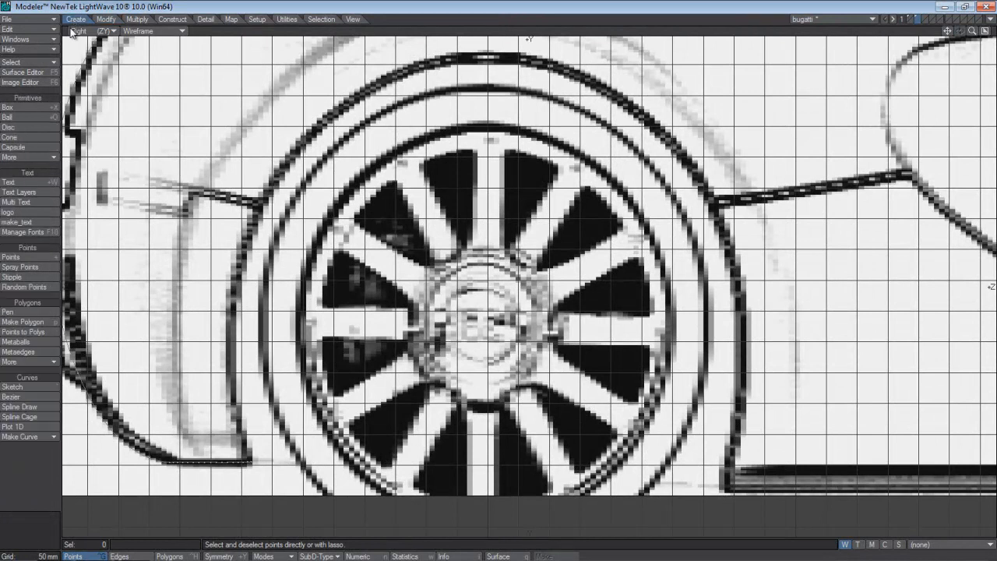
{"action": "left_click", "coordinate": [14, 407]}
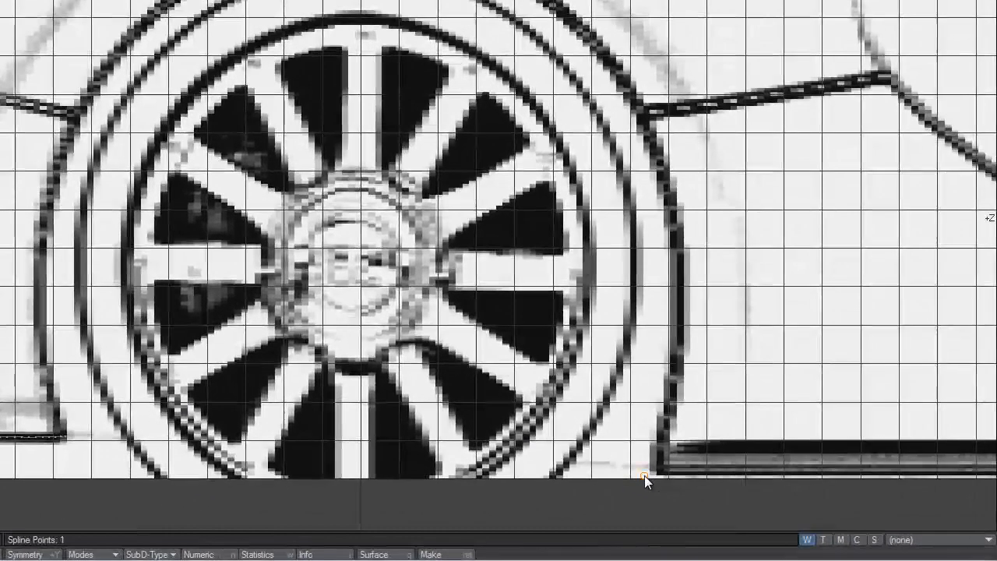
{"action": "left_click", "coordinate": [656, 478]}
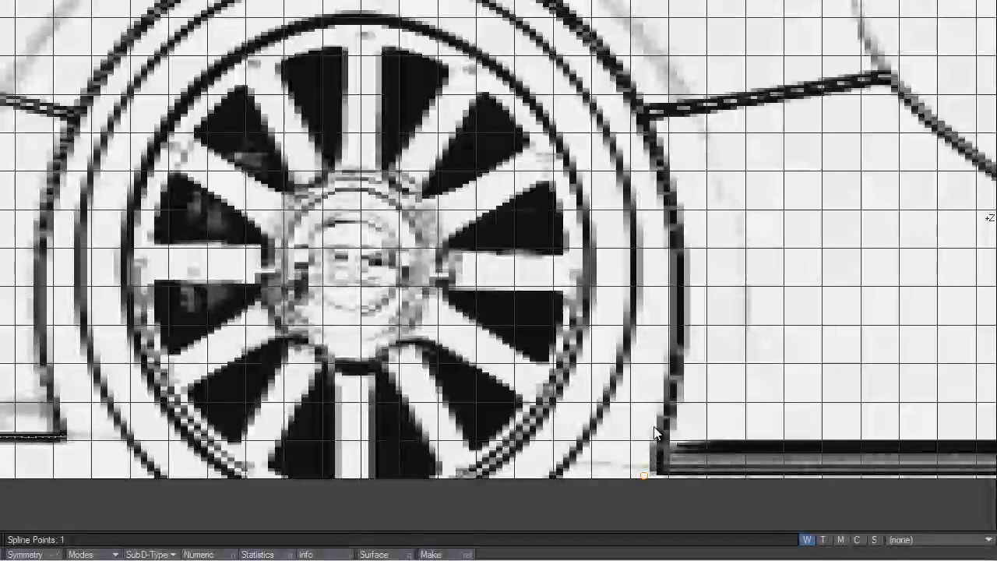
{"action": "left_click", "coordinate": [670, 278]}
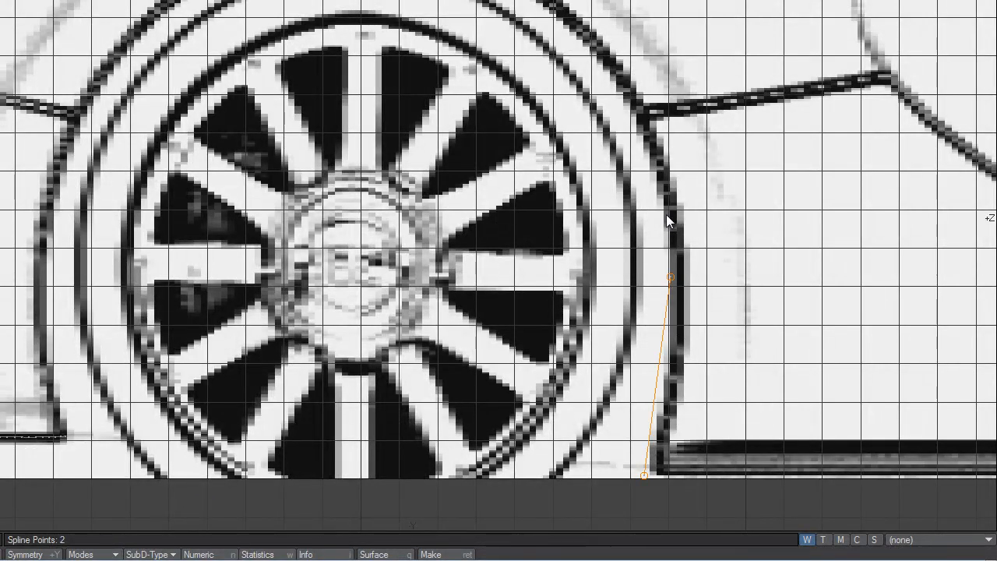
{"action": "left_click", "coordinate": [636, 111]}
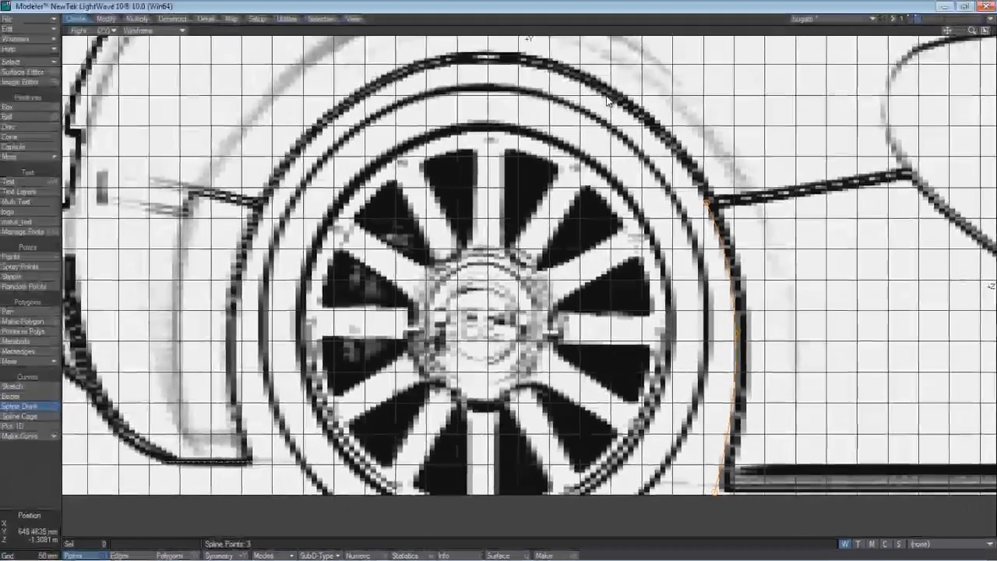
{"action": "left_click", "coordinate": [606, 98]}
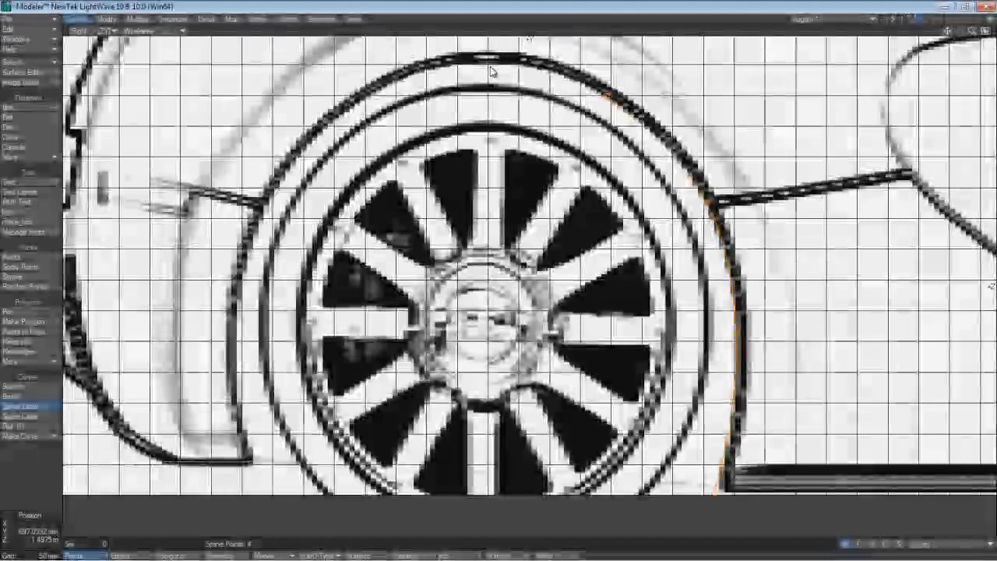
{"action": "left_click", "coordinate": [489, 66]}
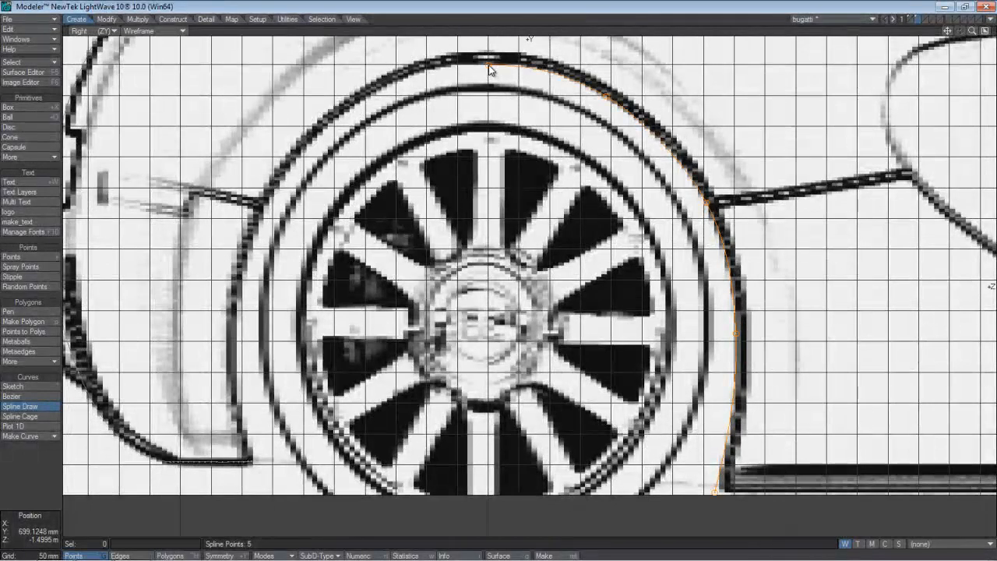
{"action": "left_click", "coordinate": [350, 107]}
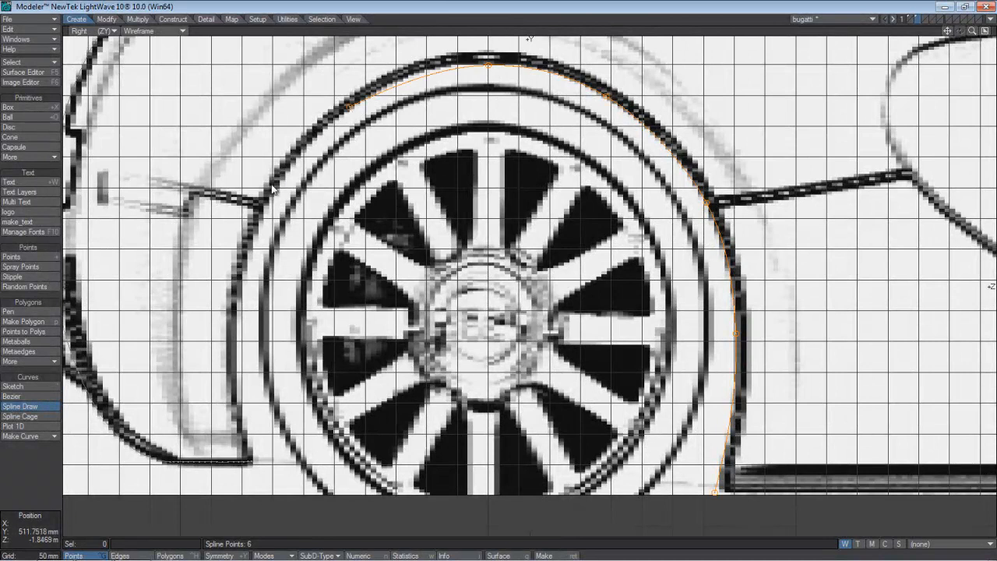
{"action": "left_click", "coordinate": [265, 207]}
{"action": "left_click", "coordinate": [234, 336]}
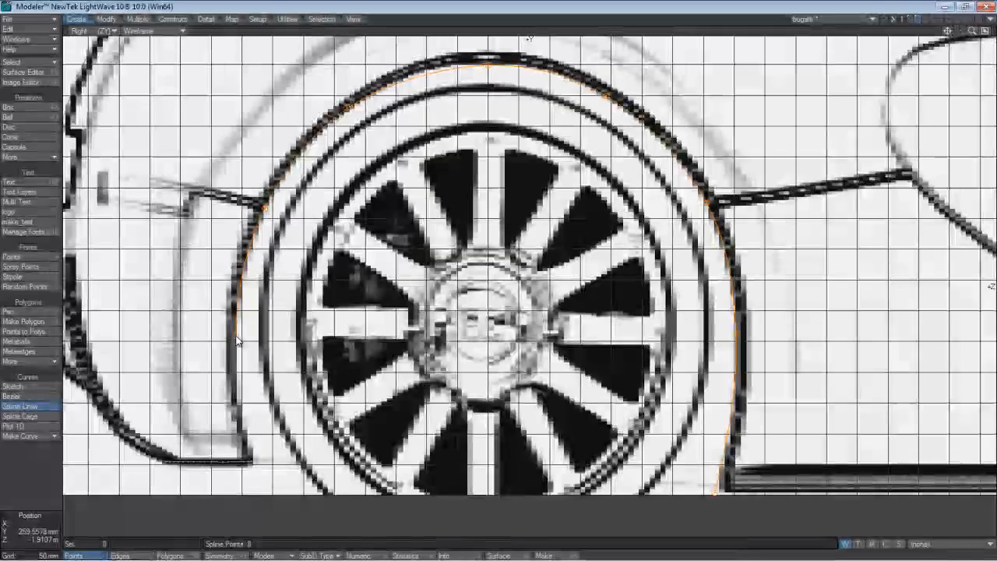
{"action": "left_click", "coordinate": [252, 460]}
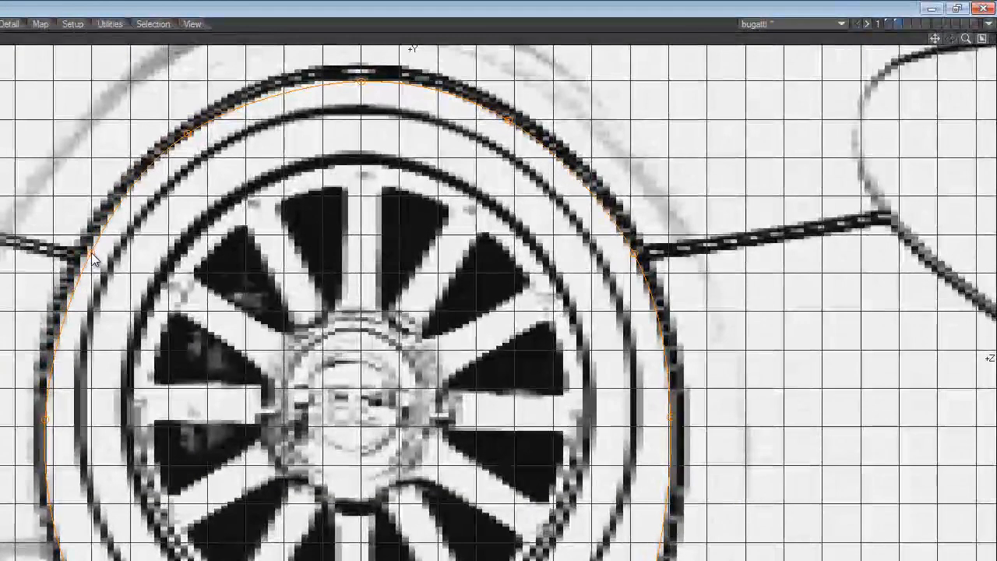
Step: Adjust the rear and top points of the rear wheel arch spline to follow the blueprint outline, and create the curve
{"action": "left_click_drag", "start_coordinate": [92, 246], "coordinate": [92, 243]}
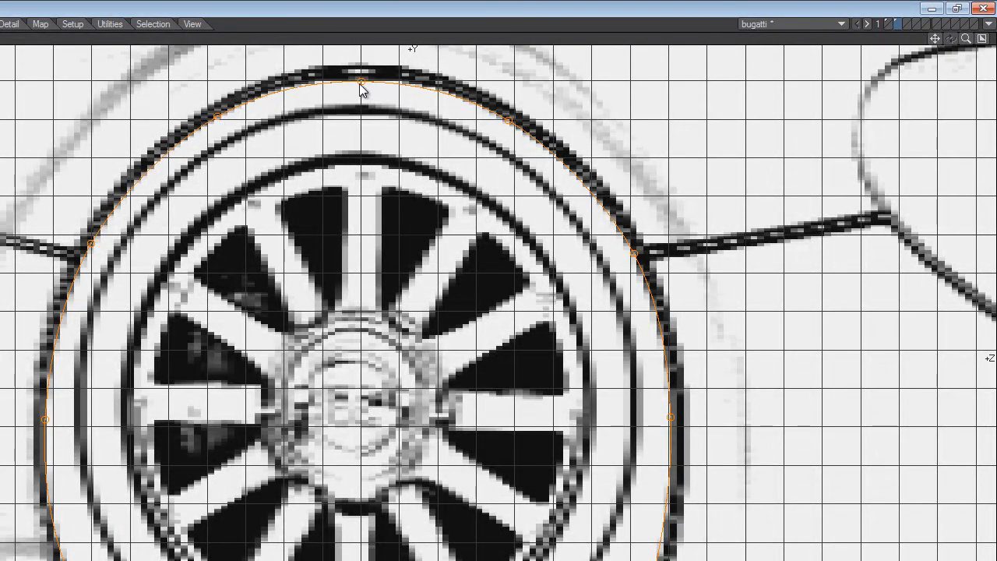
{"action": "left_click_drag", "start_coordinate": [362, 81], "coordinate": [362, 79]}
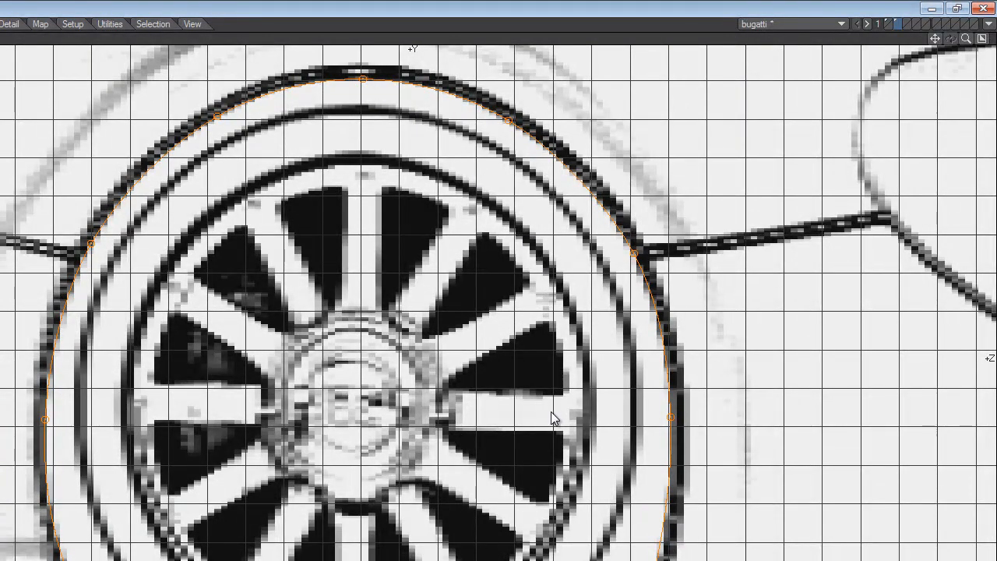
{"action": "key", "text": "Return"}
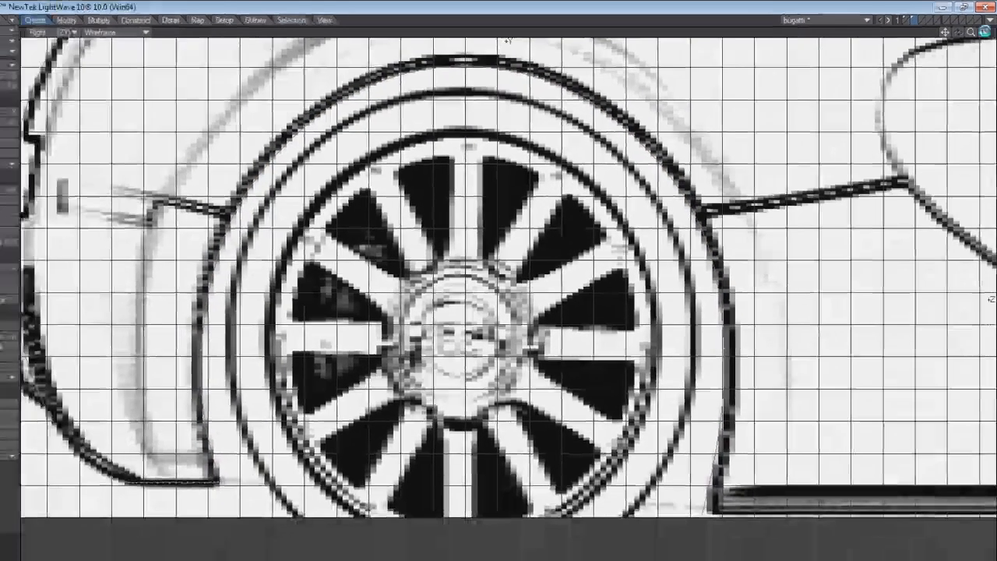
Step: Move the rear wheel arch curve about 535 mm along X, out to the side of the car body, and deselect it
{"action": "left_click", "coordinate": [981, 38]}
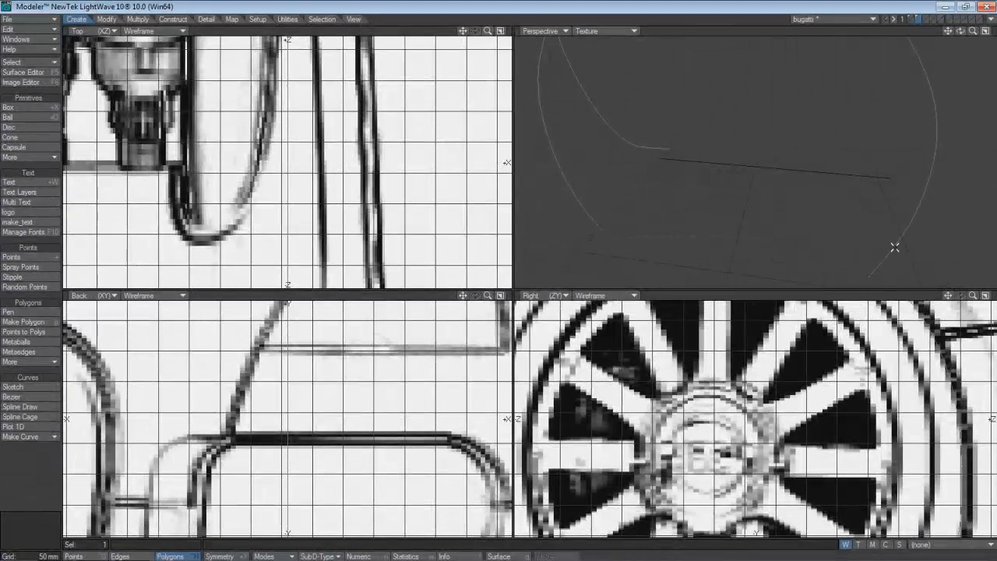
{"action": "left_click", "coordinate": [895, 247]}
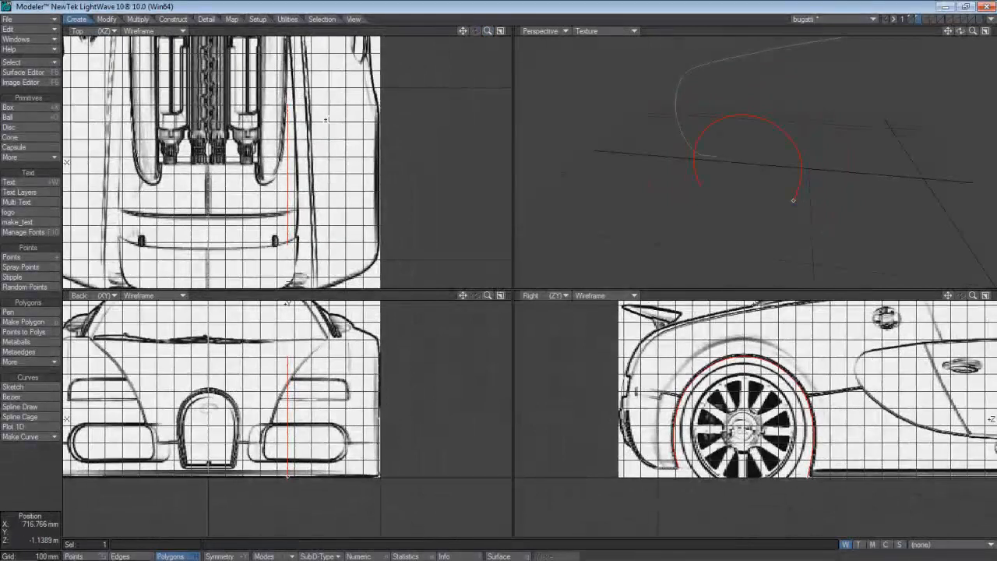
{"action": "left_click", "coordinate": [117, 22]}
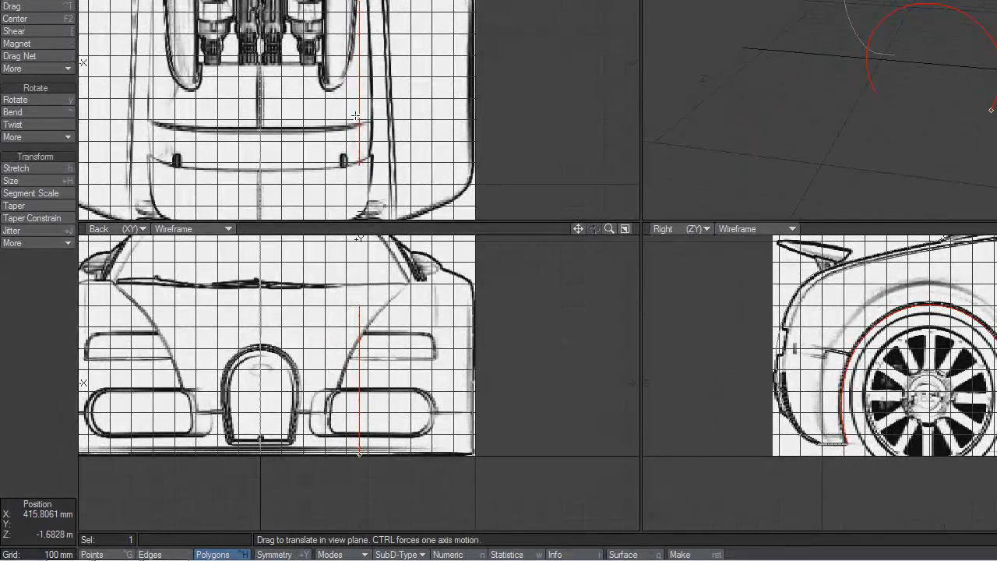
{"action": "left_click_drag", "start_coordinate": [374, 114], "coordinate": [491, 114]}
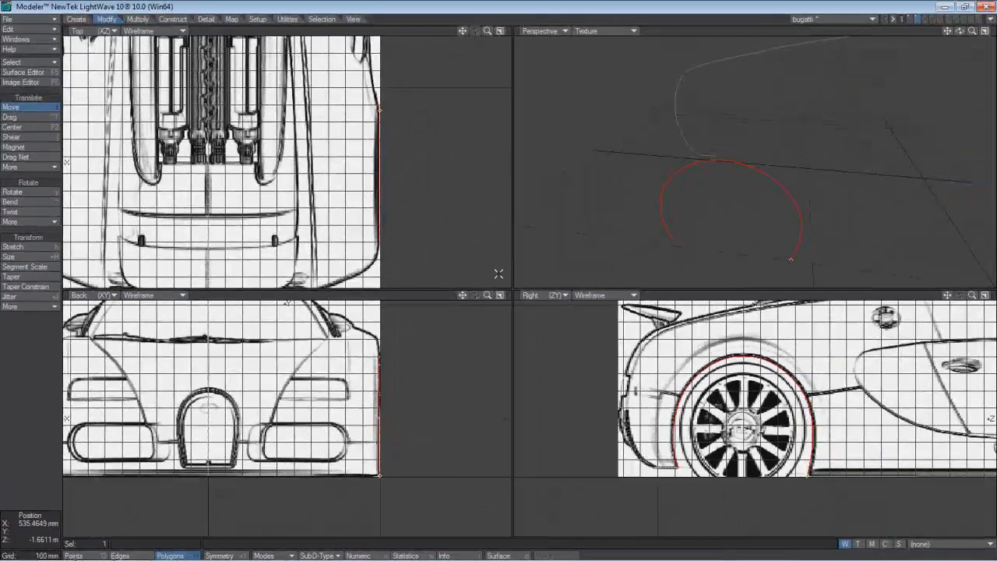
{"action": "key", "text": "space"}
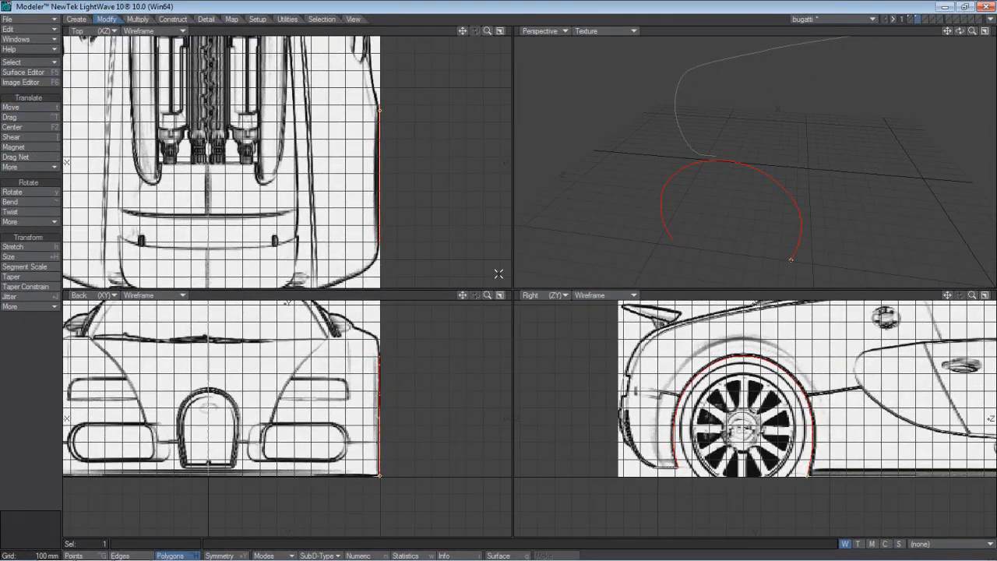
{"action": "key", "text": "Return"}
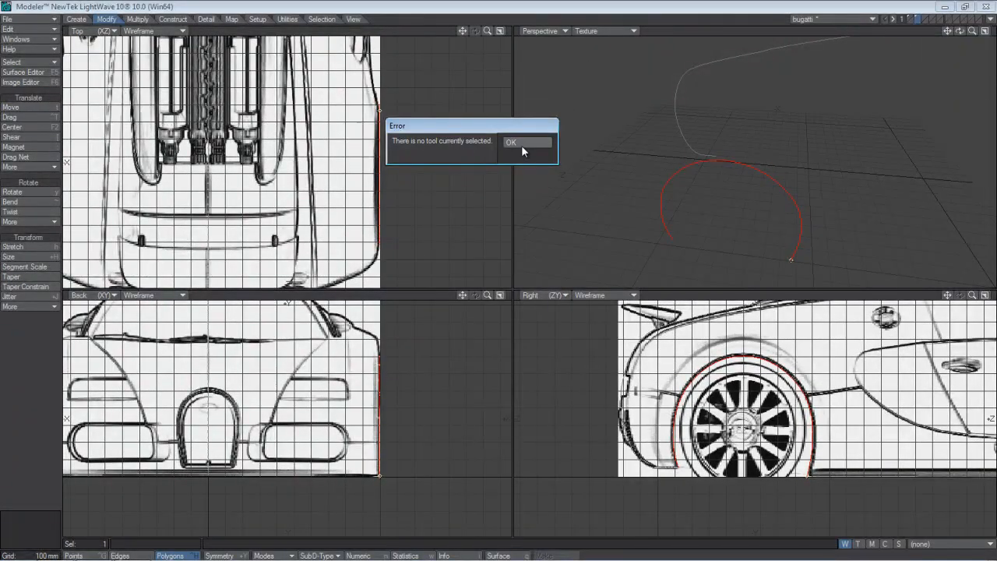
{"action": "left_click", "coordinate": [523, 145]}
{"action": "key", "text": "ctrl+g"}
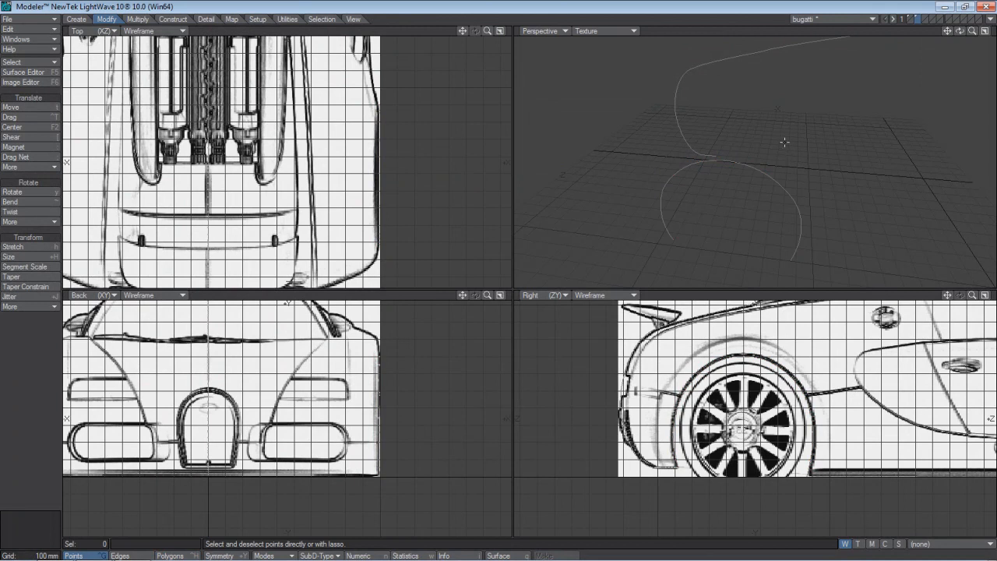
Step: Draw a straight two-point spline in the top view behind the rear wheel, from the body side to the centre line
{"action": "left_click_drag", "start_coordinate": [972, 32], "coordinate": [507, 283]}
{"action": "left_click_drag", "start_coordinate": [960, 31], "coordinate": [509, 283]}
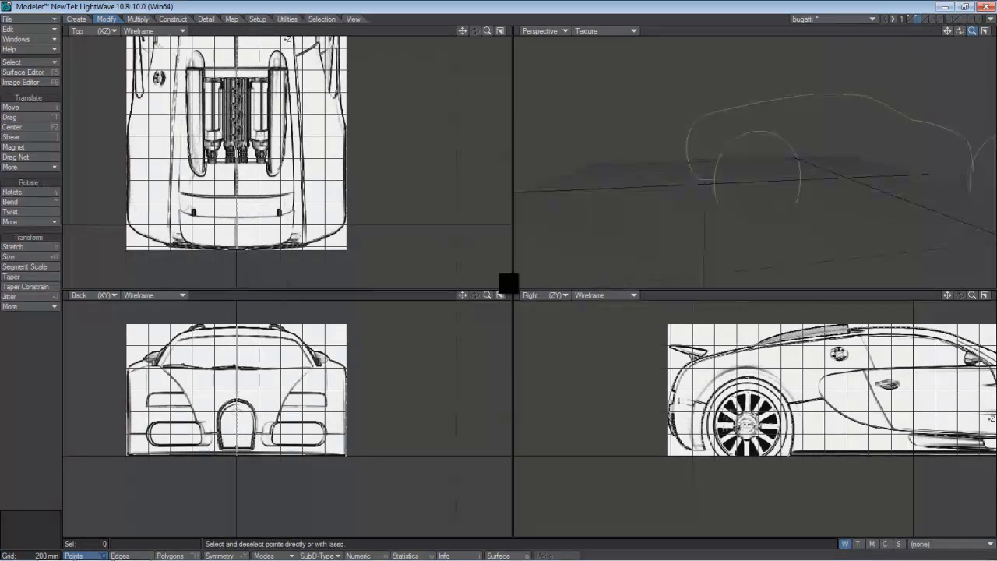
{"action": "left_click_drag", "start_coordinate": [960, 30], "coordinate": [507, 282]}
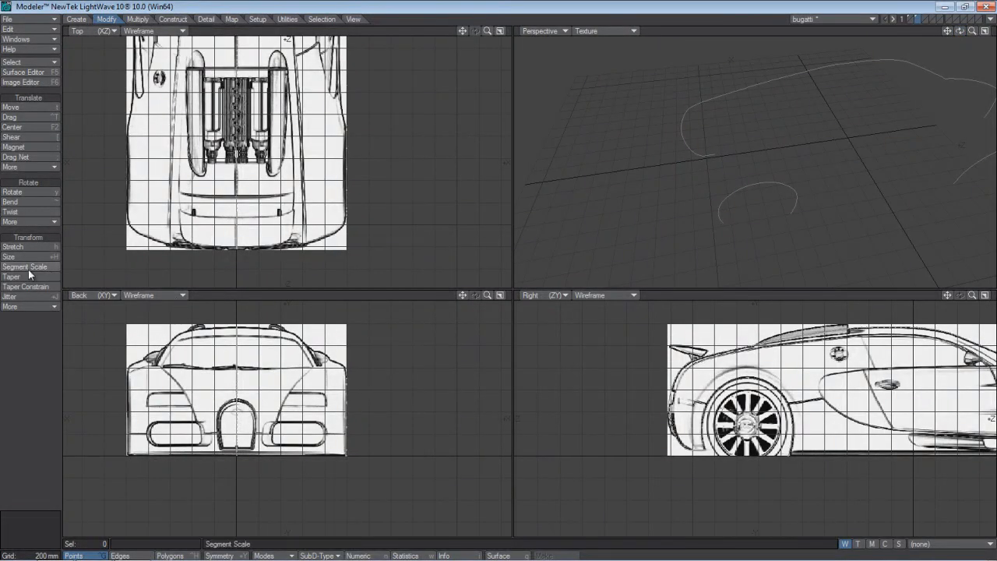
{"action": "key", "text": "shift+grave"}
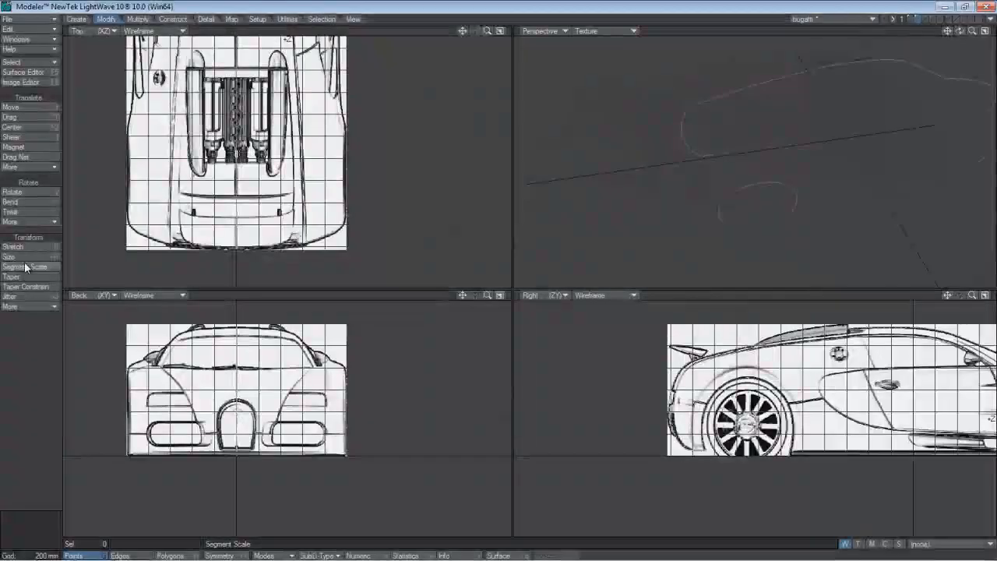
{"action": "left_click", "coordinate": [76, 19]}
{"action": "left_click", "coordinate": [21, 406]}
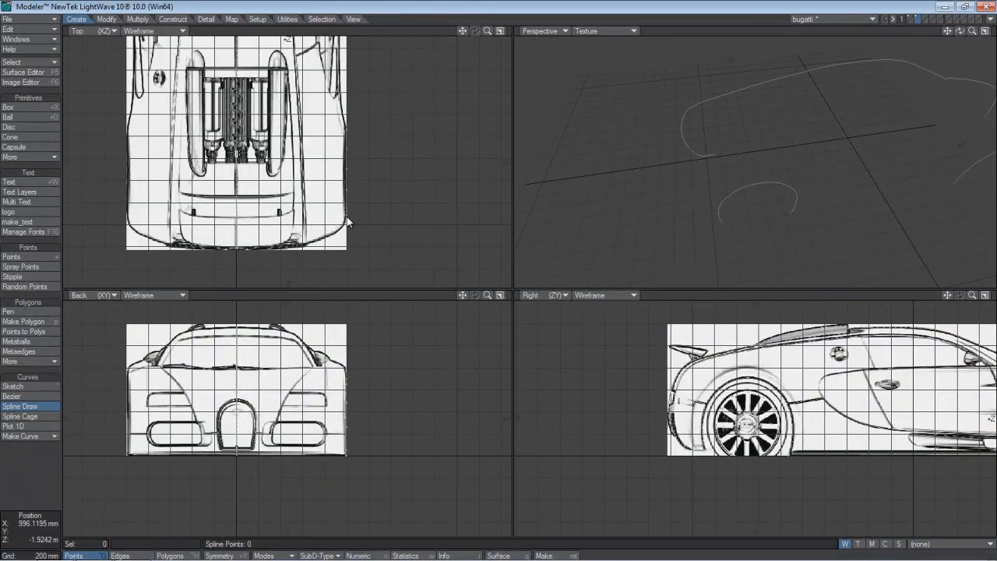
{"action": "left_click", "coordinate": [237, 216]}
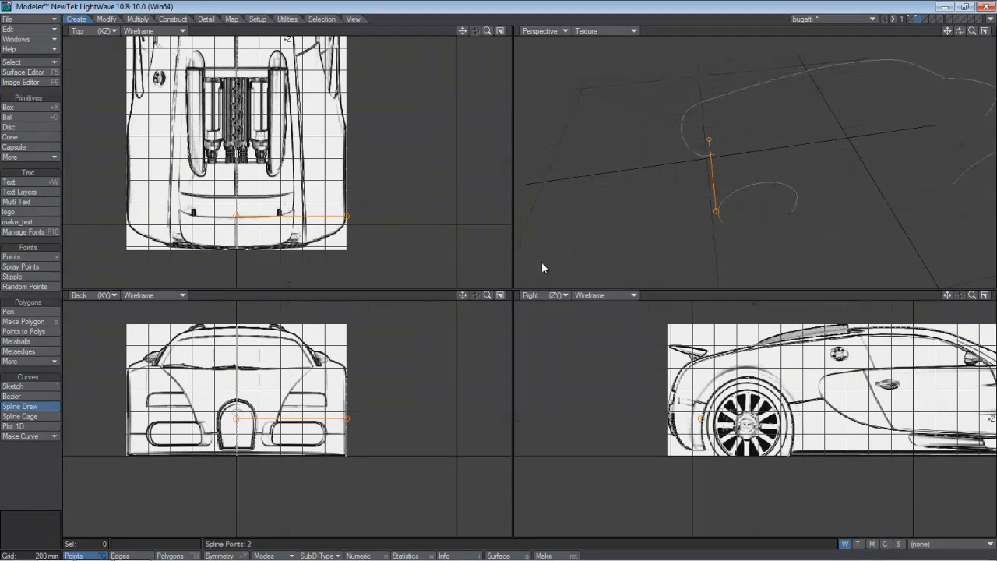
{"action": "key", "text": "t"}
{"action": "key", "text": "space"}
{"action": "key", "text": "space"}
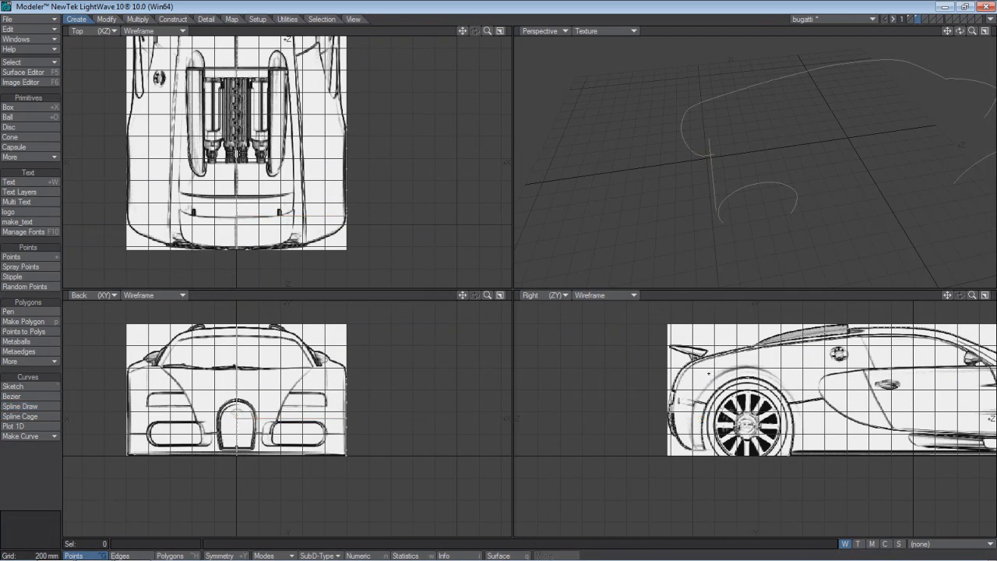
Step: Move the straight rear spline down and slightly forward to meet the lower ends of the profile and rear arch curves, and deselect it
{"action": "key", "text": "space"}
{"action": "left_click", "coordinate": [703, 219]}
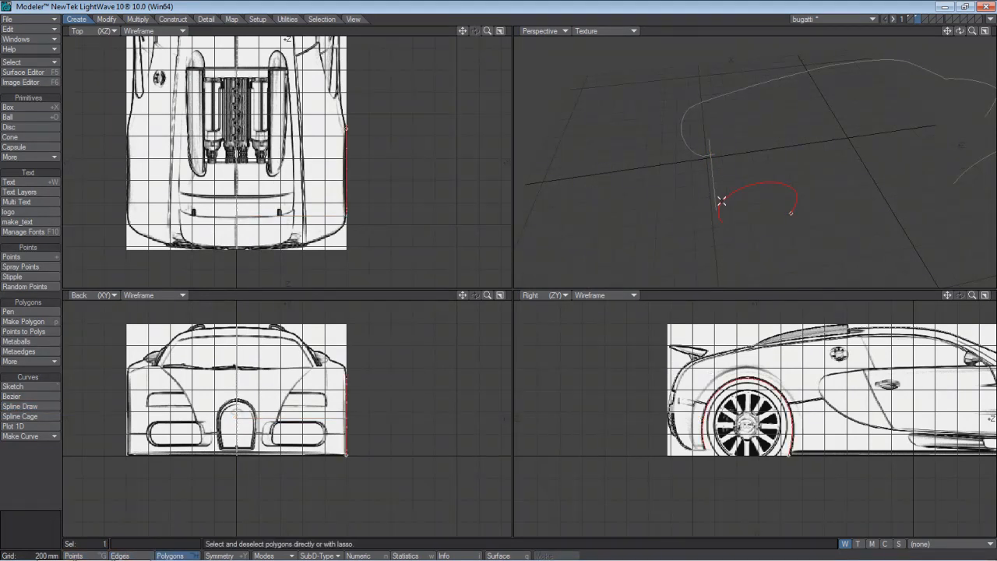
{"action": "left_click", "coordinate": [721, 201]}
{"action": "left_click", "coordinate": [714, 190]}
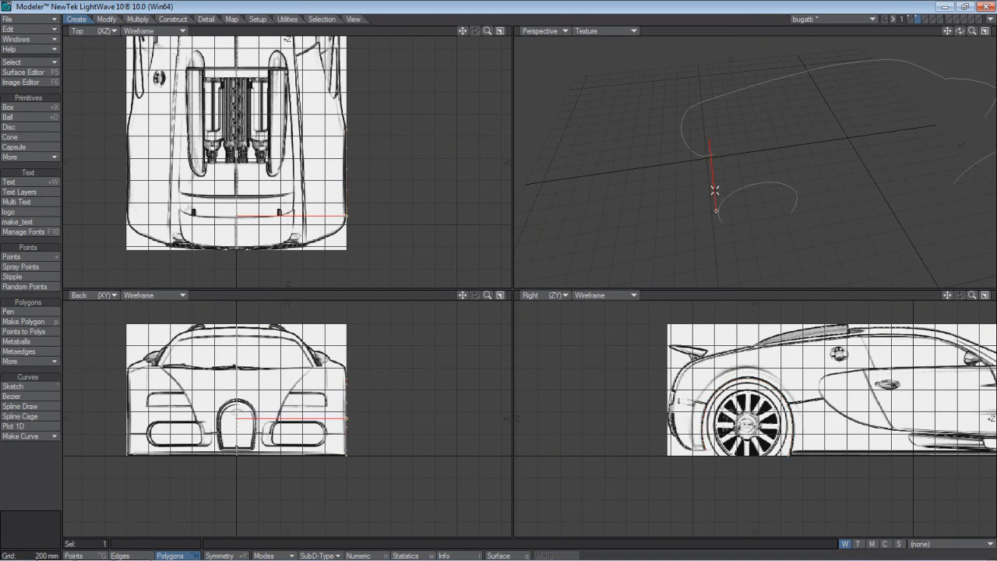
{"action": "key", "text": "t"}
{"action": "left_click_drag", "start_coordinate": [694, 311], "coordinate": [694, 342]}
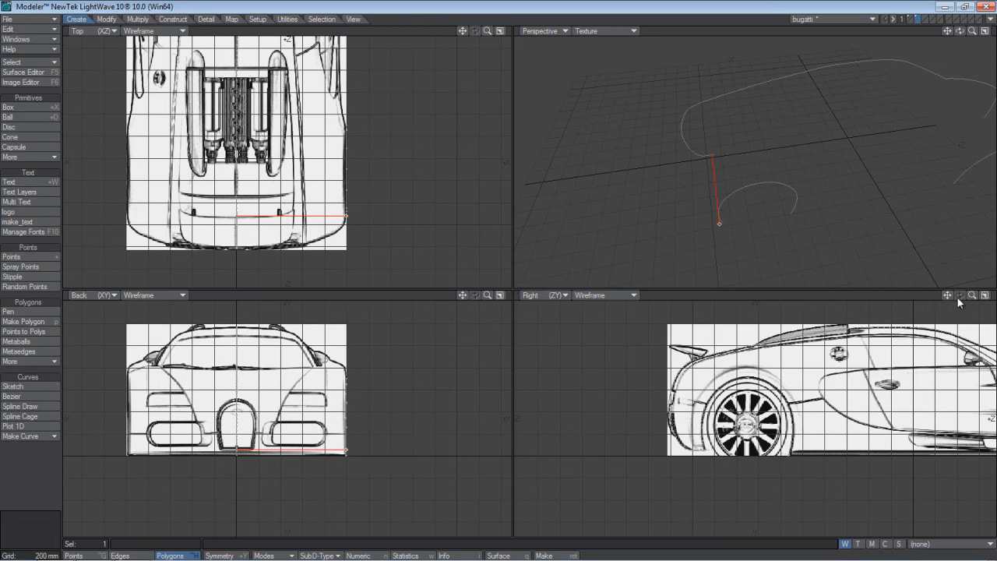
{"action": "left_click_drag", "start_coordinate": [960, 31], "coordinate": [507, 282]}
{"action": "mouse_move", "coordinate": [712, 465]}
{"action": "left_mouse_down"}
{"action": "mouse_move", "coordinate": [722, 474]}
{"action": "mouse_move", "coordinate": [507, 283]}
{"action": "left_mouse_up"}
{"action": "key", "text": "Return"}
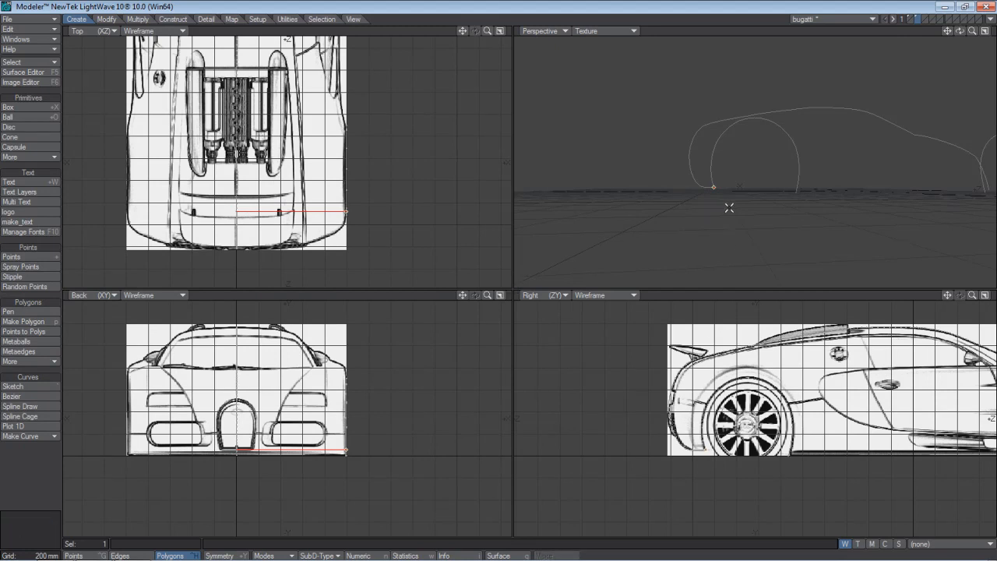
{"action": "key", "text": "slash"}
Step: Draw a five-point spline in the top view along the front bumper outline, from the centre line around the corner to the body side
{"action": "left_click_drag", "start_coordinate": [960, 32], "coordinate": [509, 283]}
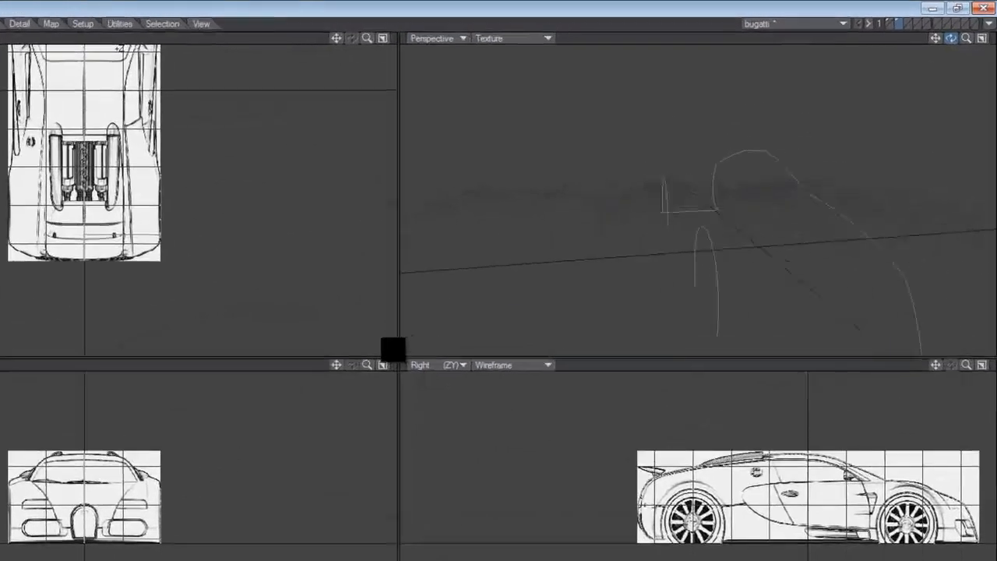
{"action": "left_click_drag", "start_coordinate": [392, 349], "coordinate": [951, 38]}
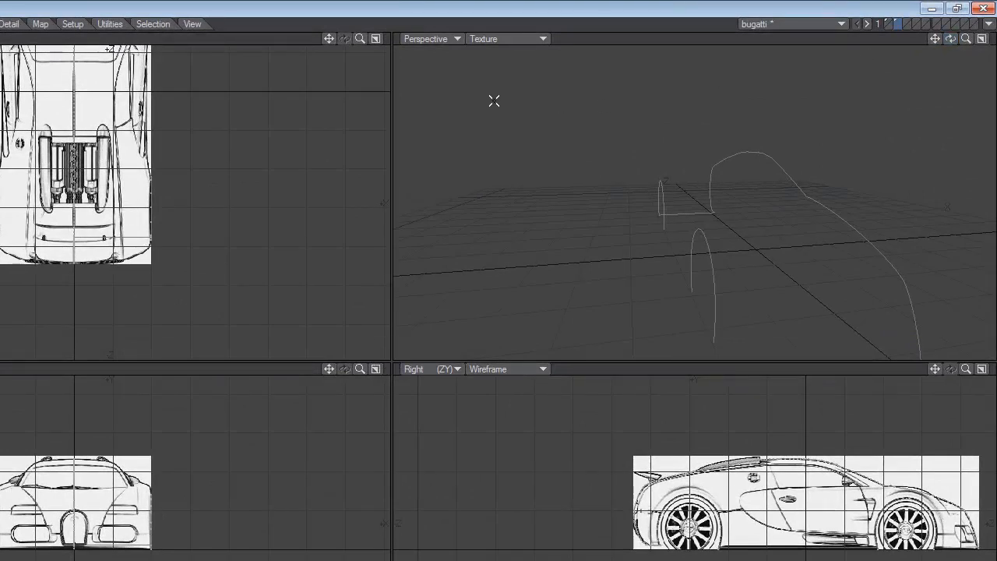
{"action": "left_click_drag", "start_coordinate": [332, 41], "coordinate": [385, 352]}
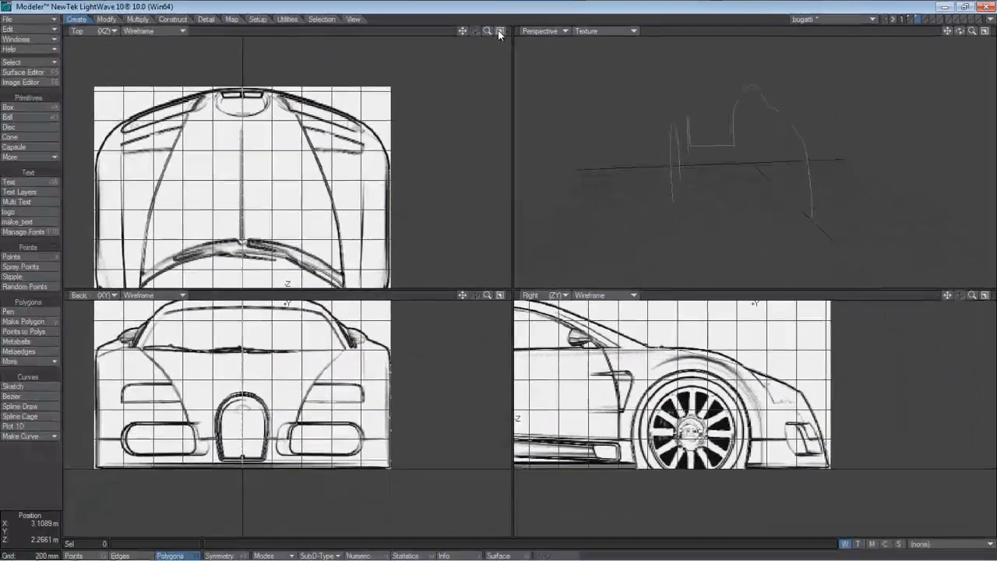
{"action": "left_click", "coordinate": [376, 38]}
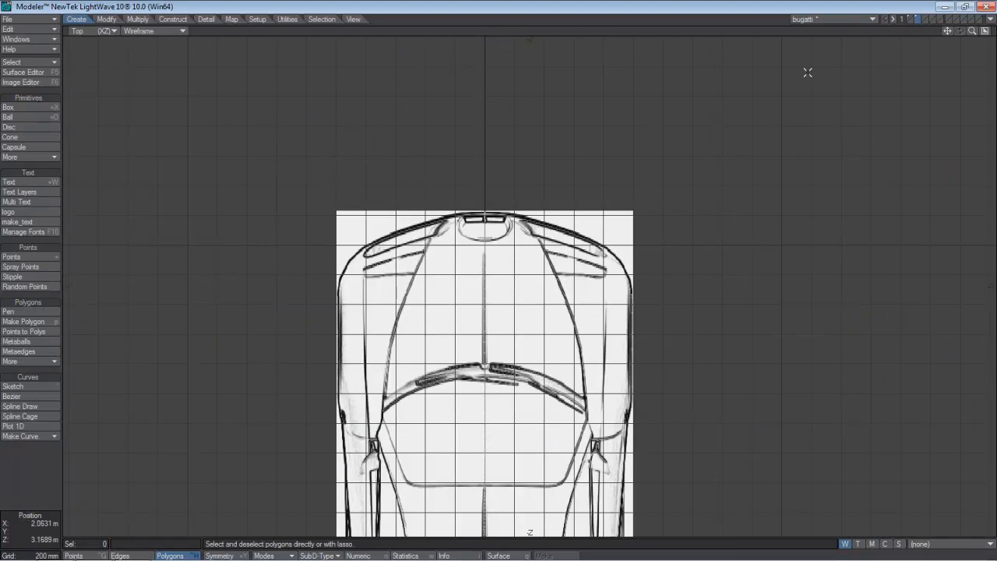
{"action": "scroll", "coordinate": [507, 283], "scroll_direction": "up", "scroll_amount": 5}
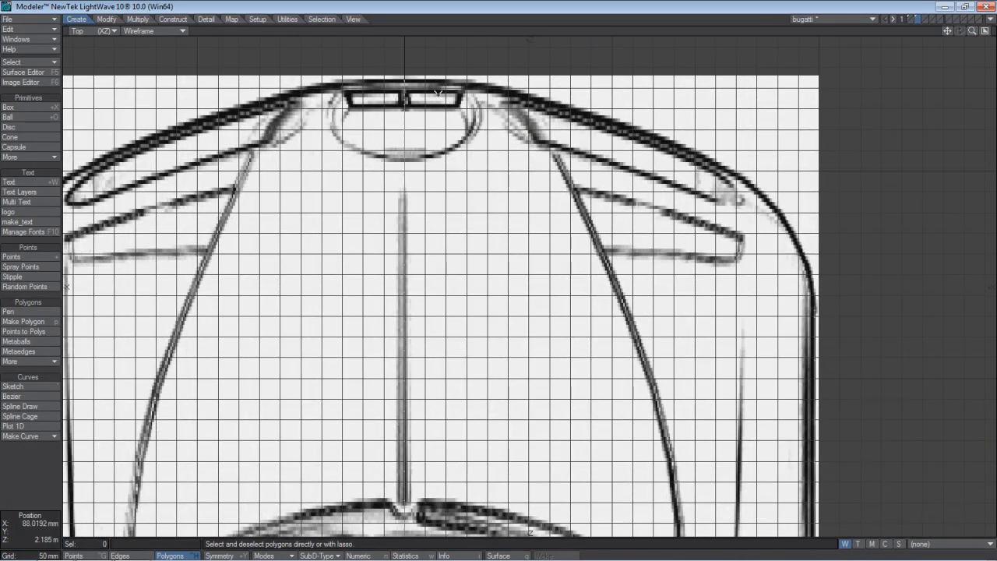
{"action": "left_click", "coordinate": [43, 406]}
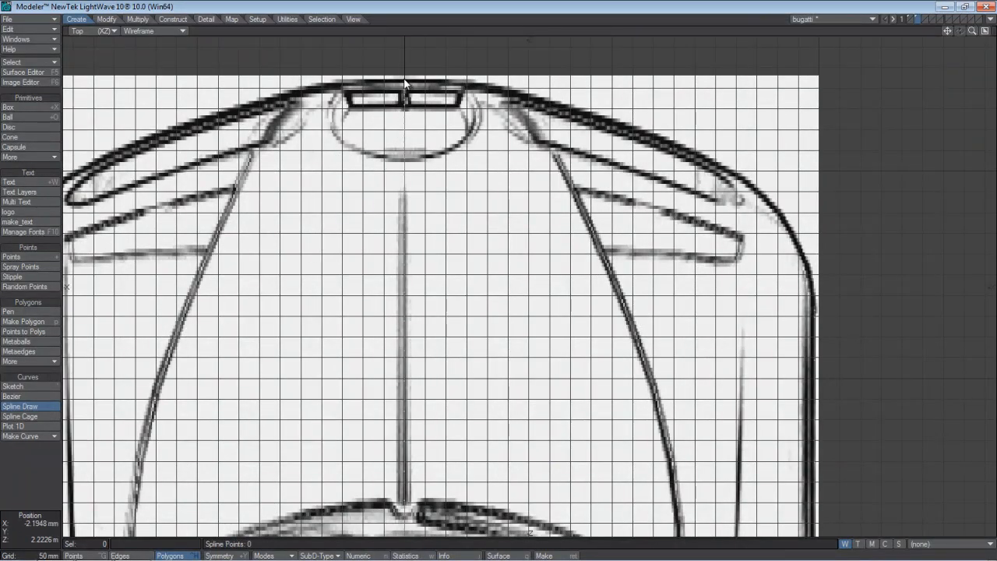
{"action": "left_click", "coordinate": [517, 90]}
{"action": "left_click", "coordinate": [736, 173]}
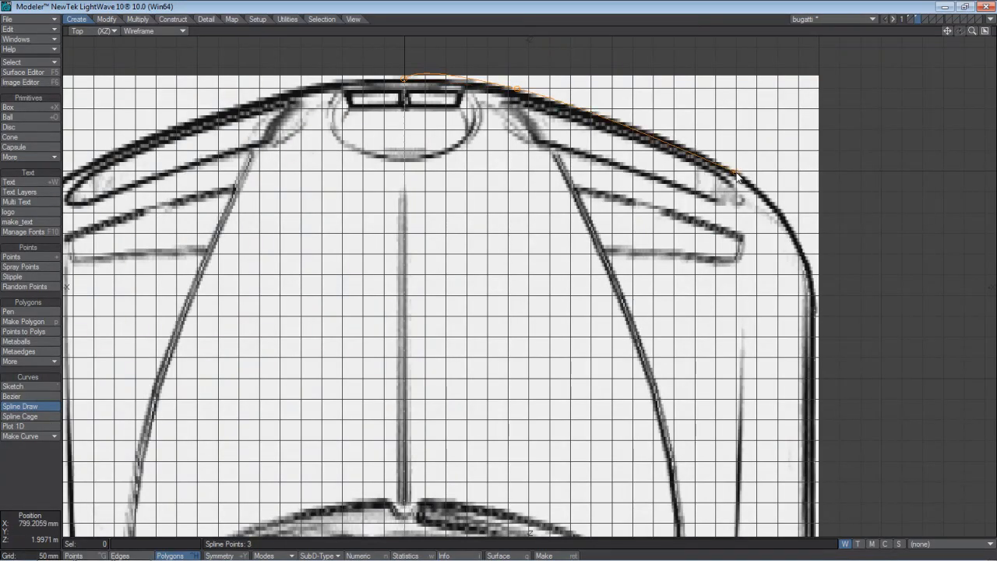
{"action": "left_click", "coordinate": [807, 266]}
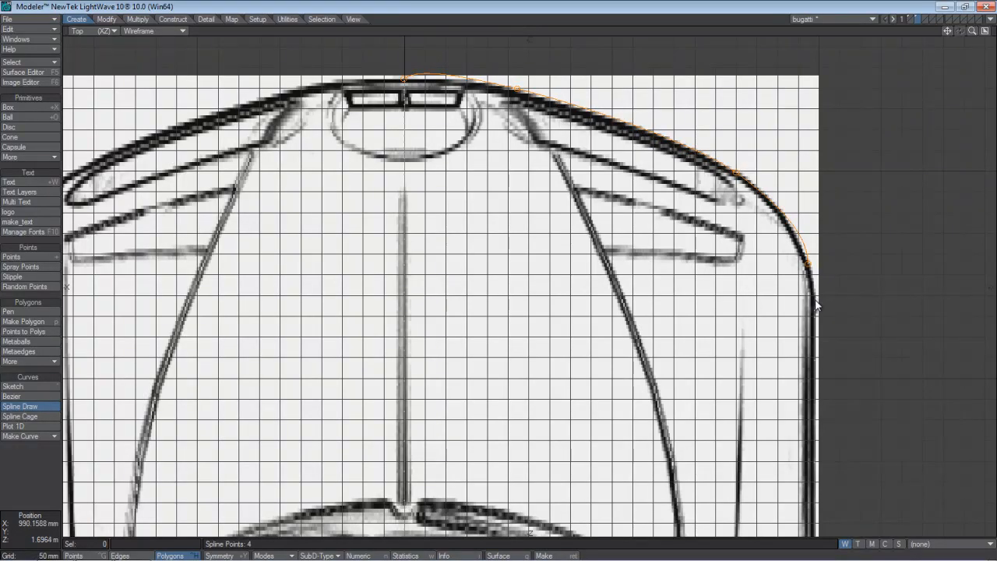
{"action": "left_click", "coordinate": [814, 307]}
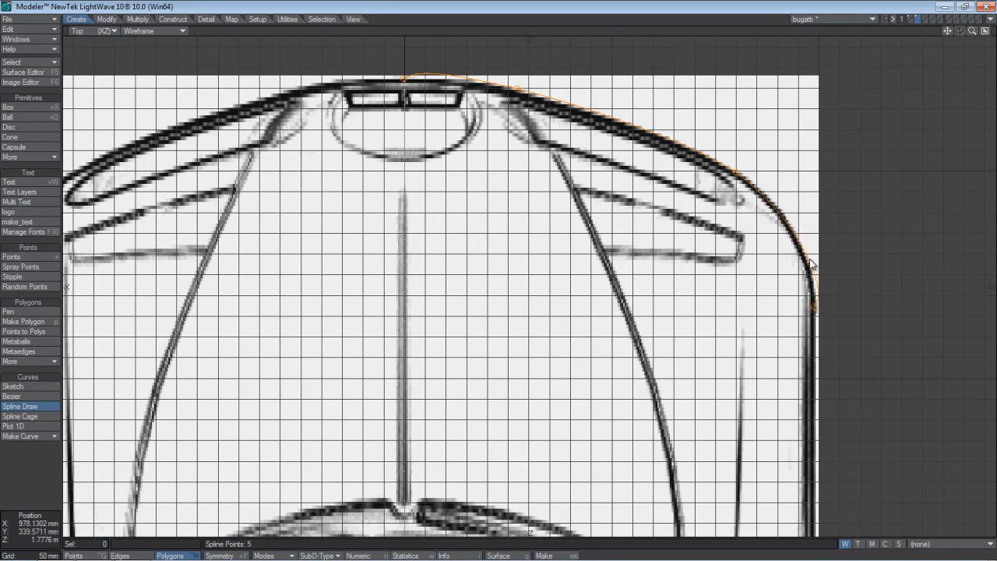
Step: Adjust the corner, front and centre points of the bumper spline to follow the blueprint outline, and finish the curve
{"action": "left_click_drag", "start_coordinate": [805, 254], "coordinate": [796, 238]}
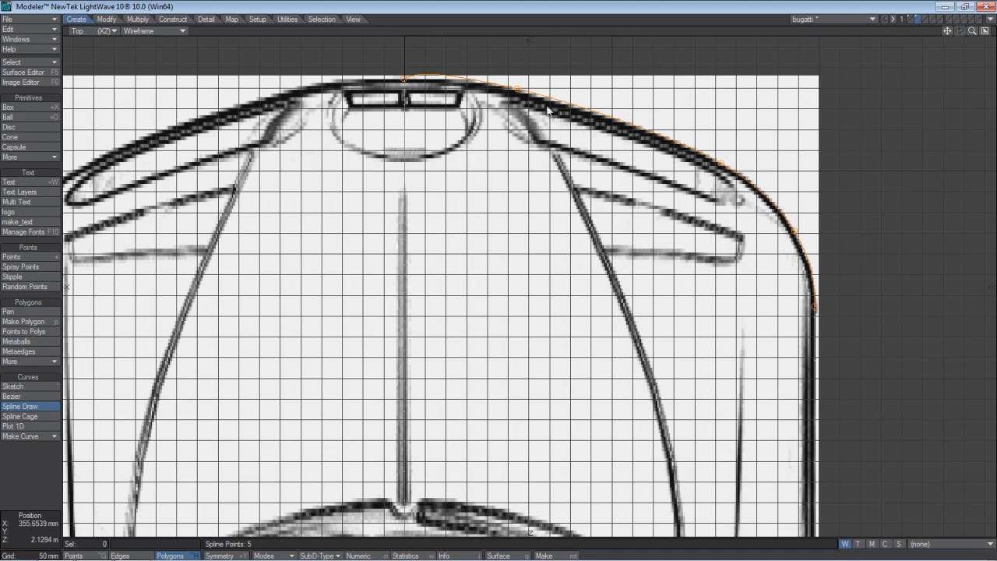
{"action": "left_click_drag", "start_coordinate": [519, 95], "coordinate": [556, 107]}
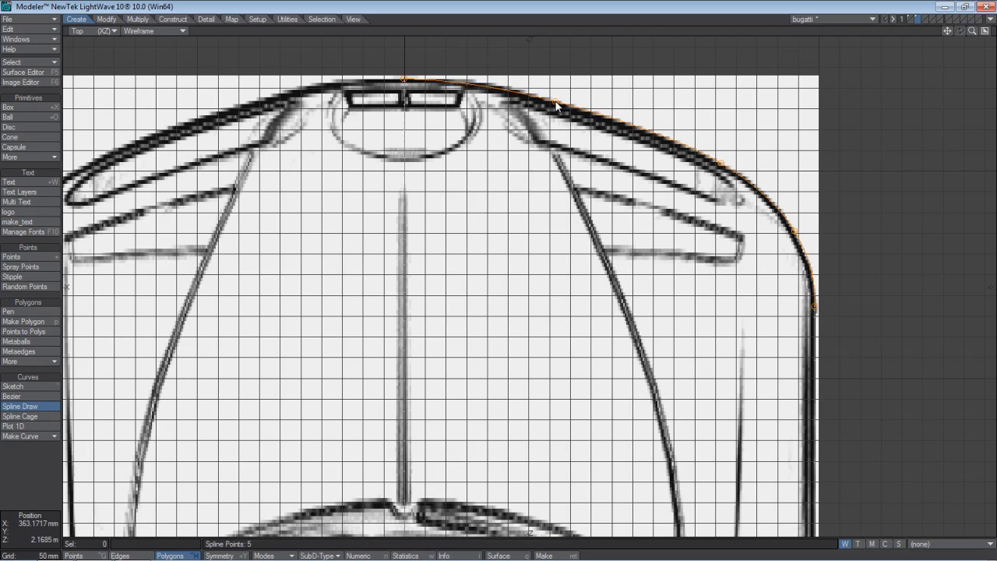
{"action": "left_click_drag", "start_coordinate": [405, 78], "coordinate": [407, 79]}
{"action": "key", "text": "space"}
Step: Move the front bumper curve down along Y only to the bottom edge of the car in the side view, and deselect it
{"action": "left_click", "coordinate": [496, 90]}
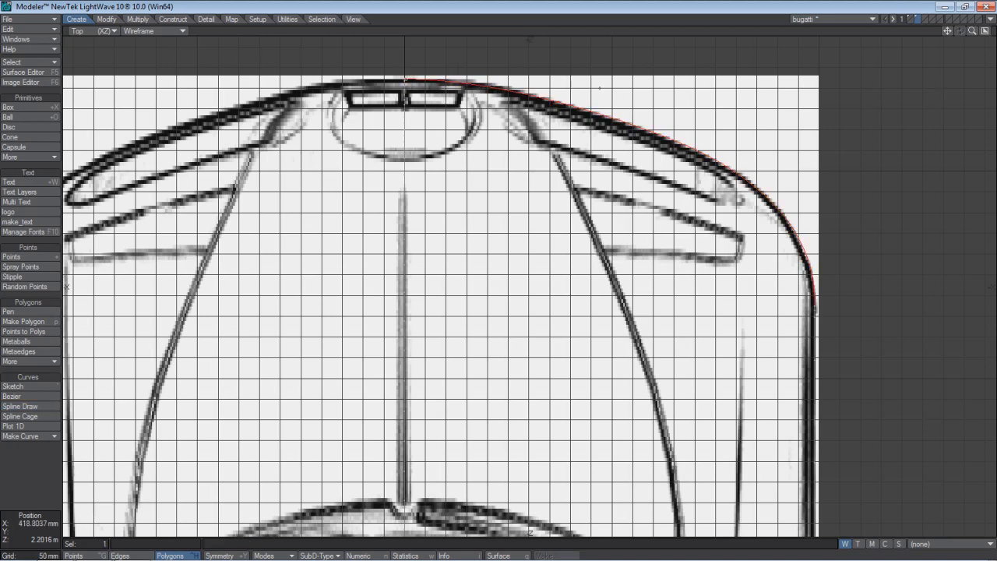
{"action": "left_click", "coordinate": [985, 32]}
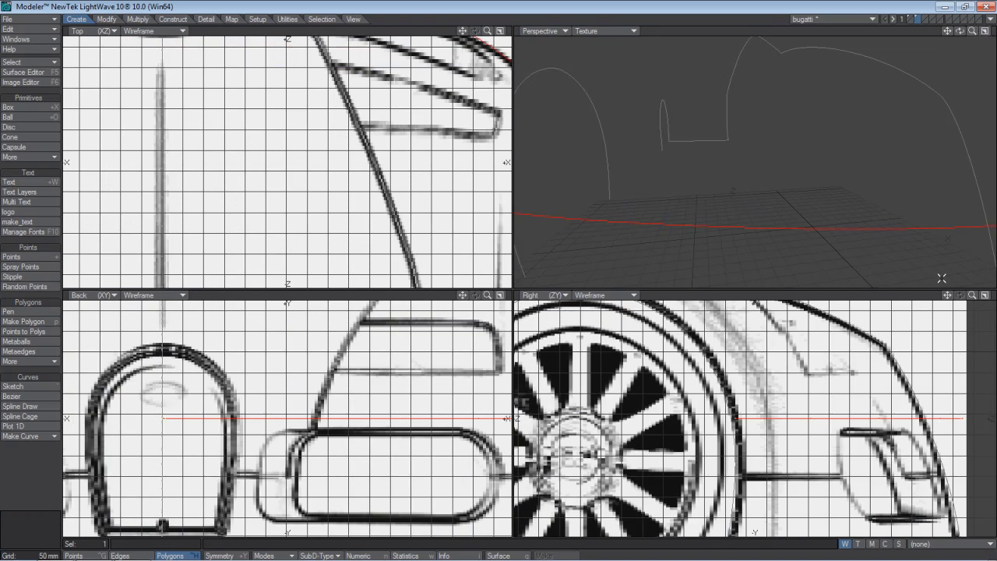
{"action": "key", "text": "a"}
{"action": "left_click_drag", "start_coordinate": [975, 295], "coordinate": [498, 279]}
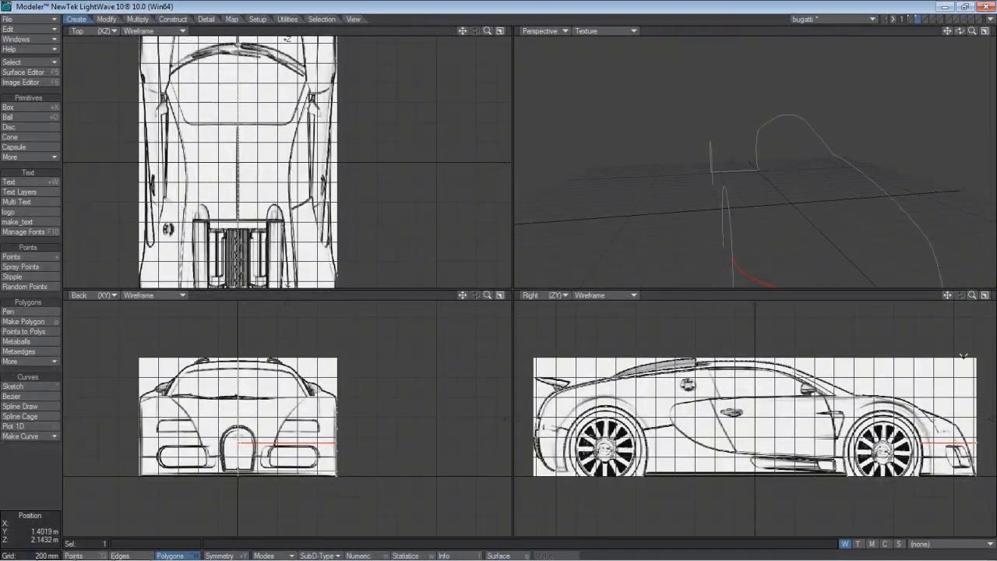
{"action": "key", "text": "t"}
{"action": "left_click_drag", "start_coordinate": [963, 392], "coordinate": [963, 426], "text": "ctrl"}
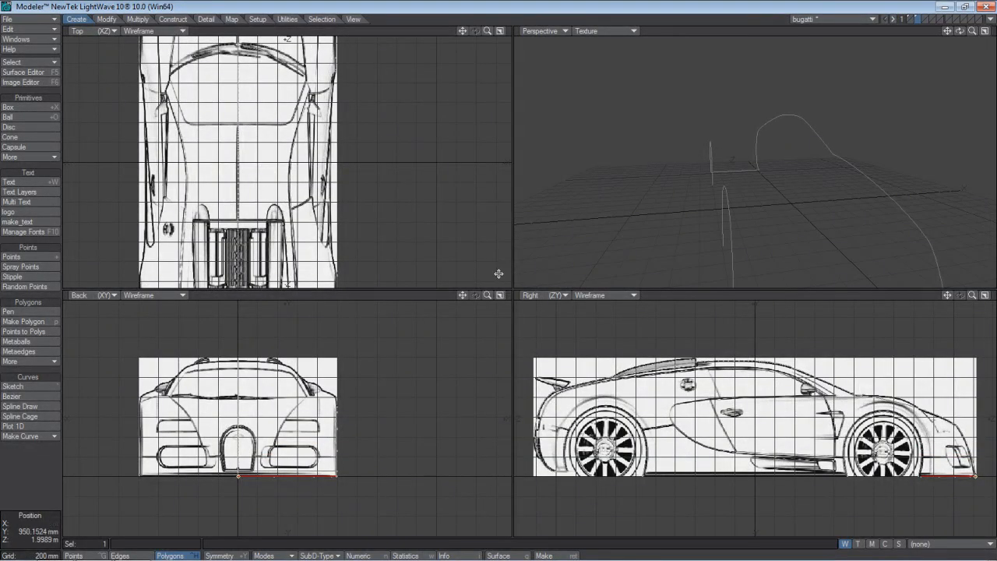
{"action": "left_click_drag", "start_coordinate": [971, 31], "coordinate": [499, 273]}
{"action": "key", "text": "Return"}
{"action": "key", "text": "/"}
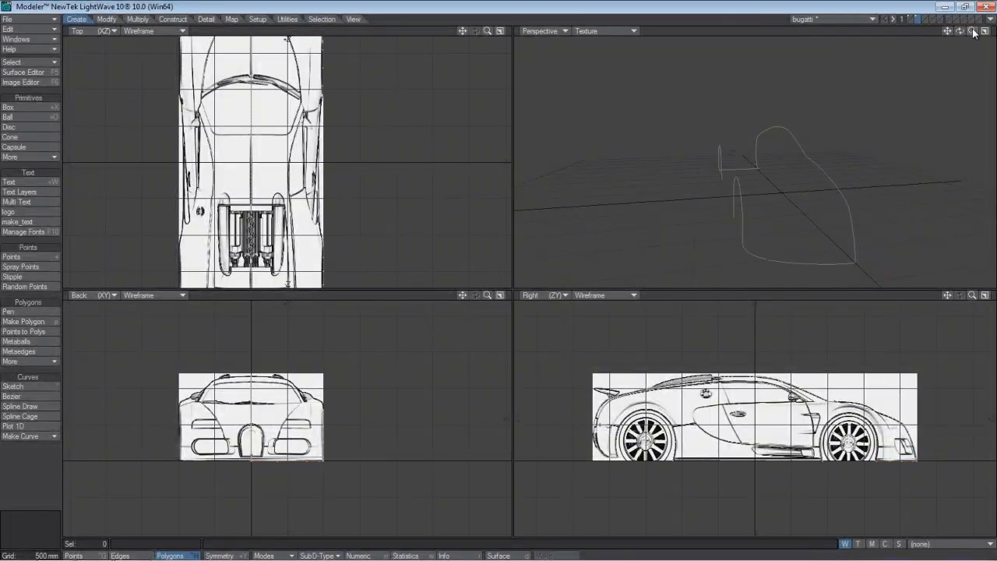
{"action": "left_click_drag", "start_coordinate": [958, 31], "coordinate": [507, 284]}
{"action": "left_click_drag", "start_coordinate": [971, 31], "coordinate": [510, 282]}
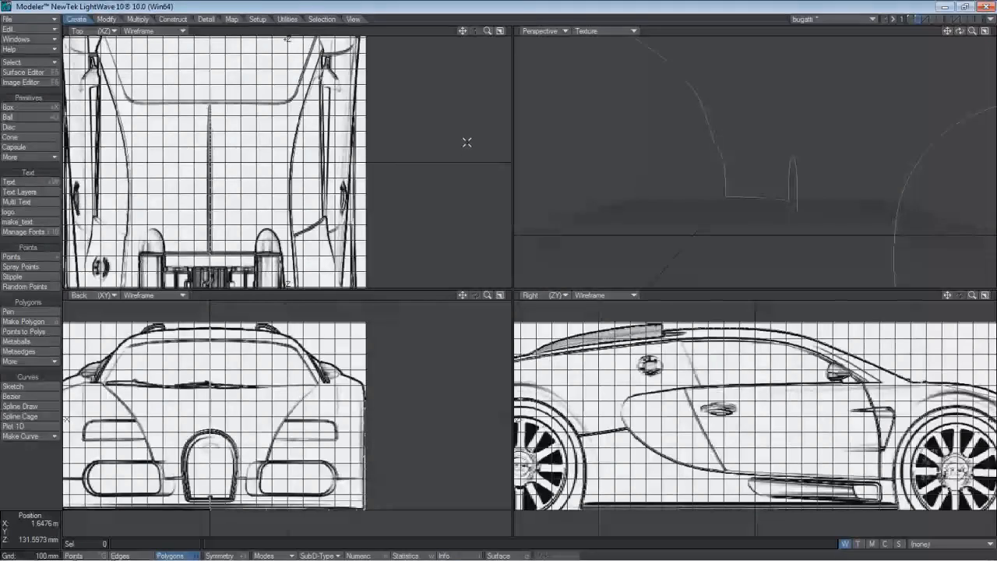
{"action": "left_click_drag", "start_coordinate": [461, 31], "coordinate": [416, 40]}
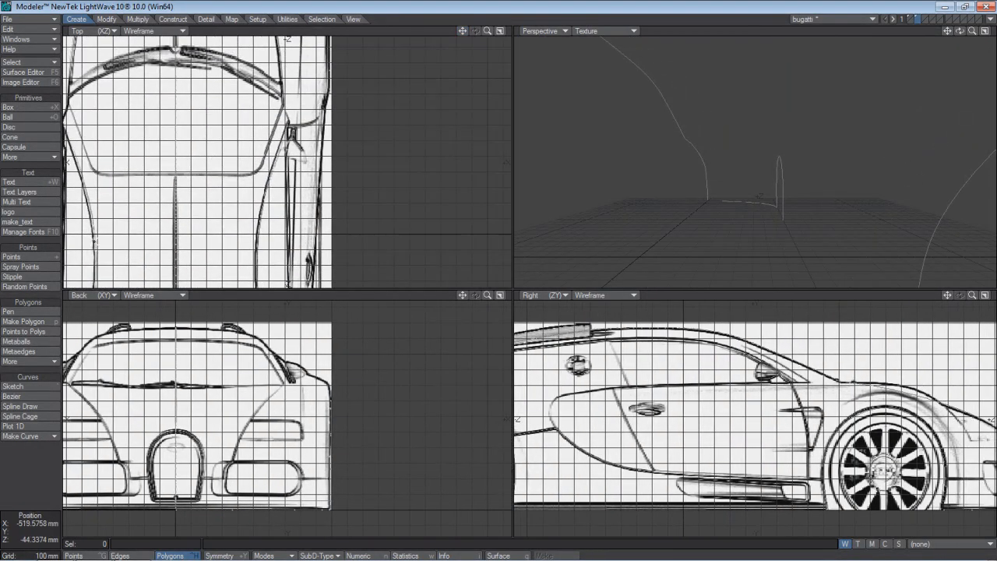
Step: Start a spline in the top view along the body side behind the front wheel arch with three points, and adjust the first two to the outline
{"action": "left_click", "coordinate": [21, 406]}
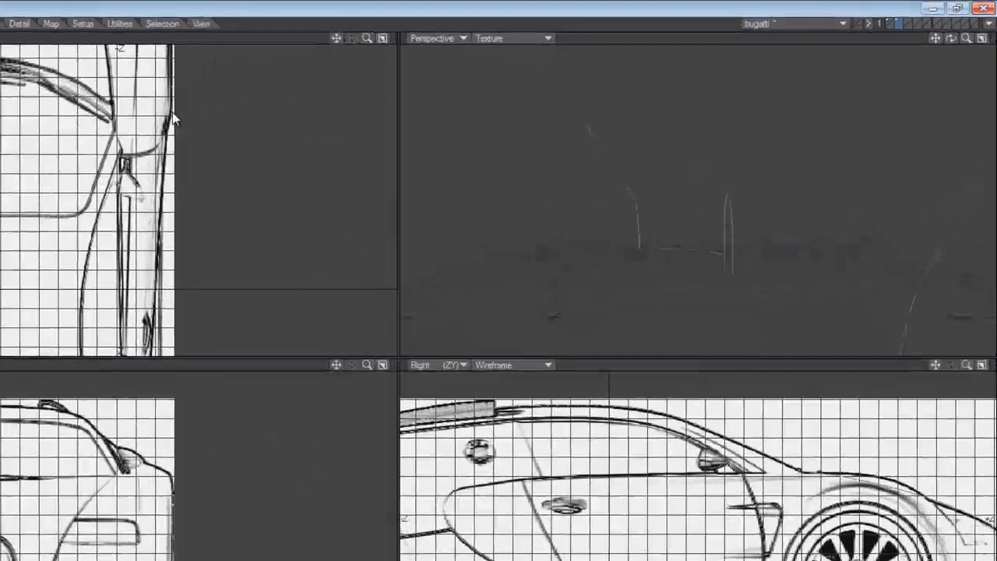
{"action": "left_click", "coordinate": [329, 89]}
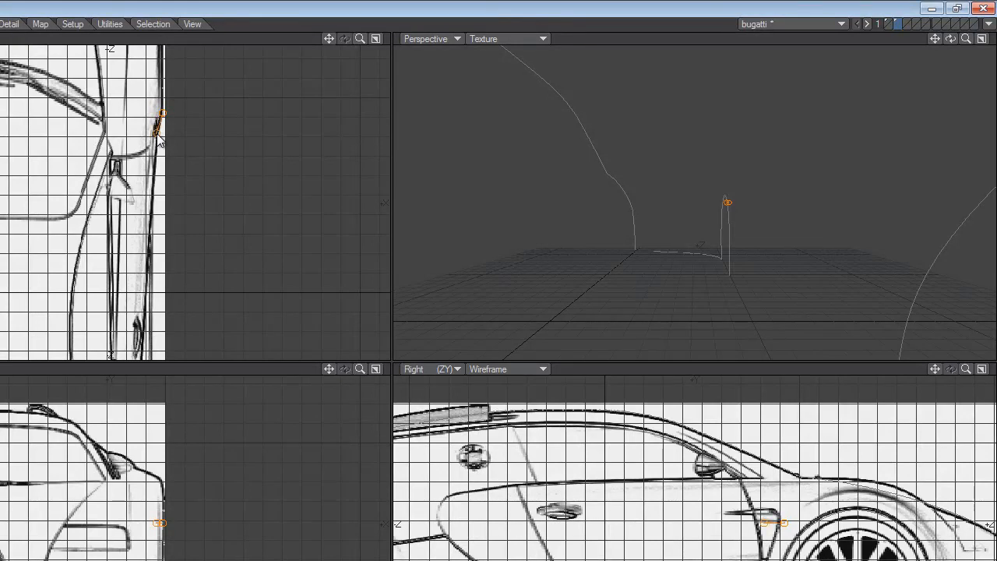
{"action": "left_click", "coordinate": [155, 199]}
{"action": "left_click_drag", "start_coordinate": [361, 37], "coordinate": [252, 56]}
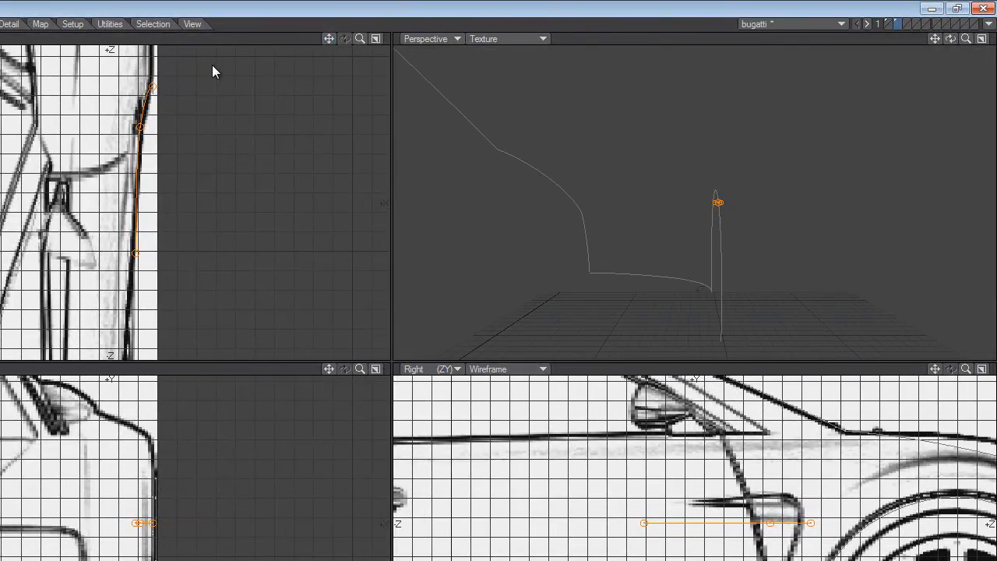
{"action": "left_click_drag", "start_coordinate": [153, 92], "coordinate": [150, 106]}
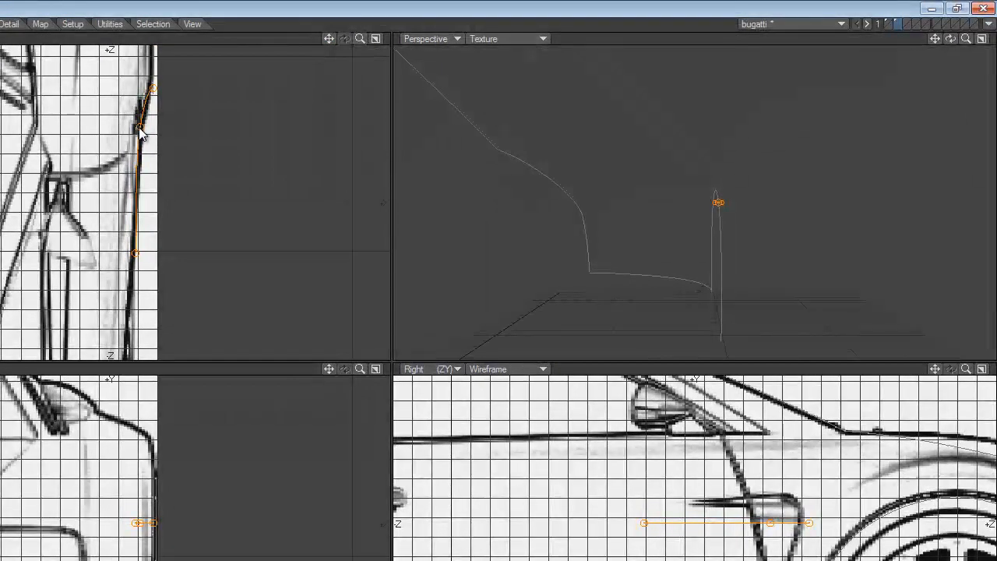
{"action": "left_click_drag", "start_coordinate": [138, 130], "coordinate": [145, 139]}
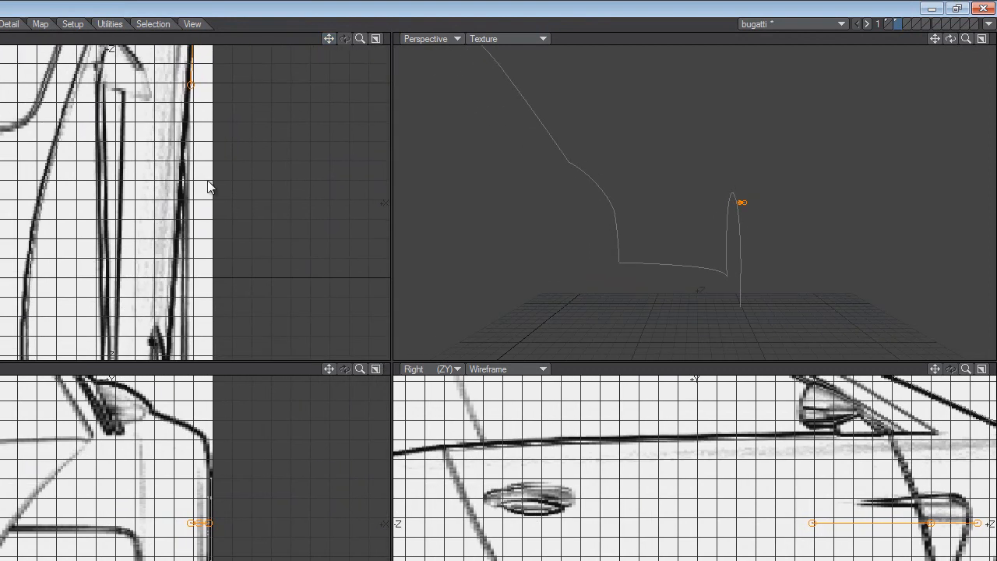
Step: Extend the side spline rearward along the body edge with five more points, ending at the front side of the rear wheel arch
{"action": "left_click", "coordinate": [188, 219]}
{"action": "left_click_drag", "start_coordinate": [331, 43], "coordinate": [383, 351]}
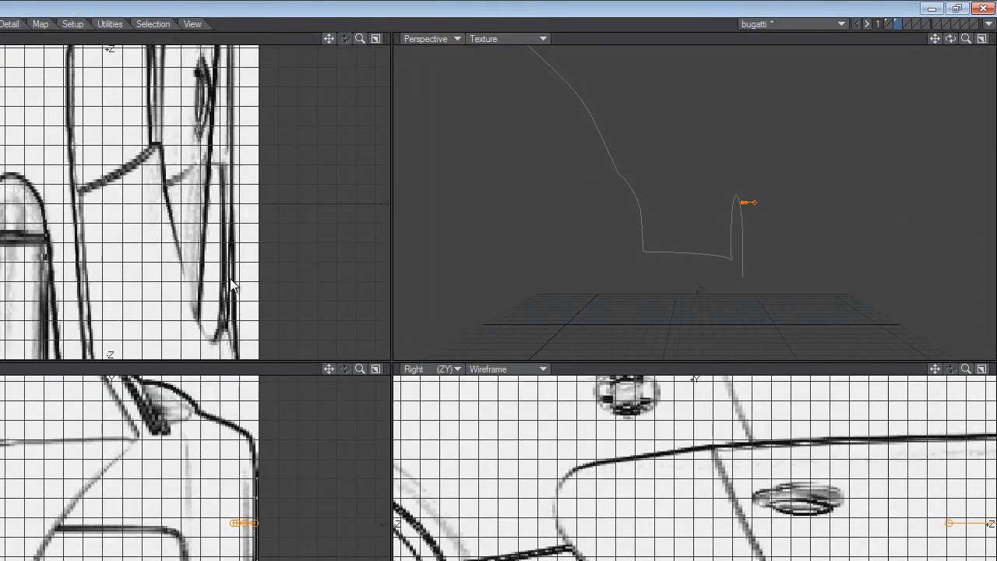
{"action": "left_click", "coordinate": [235, 286]}
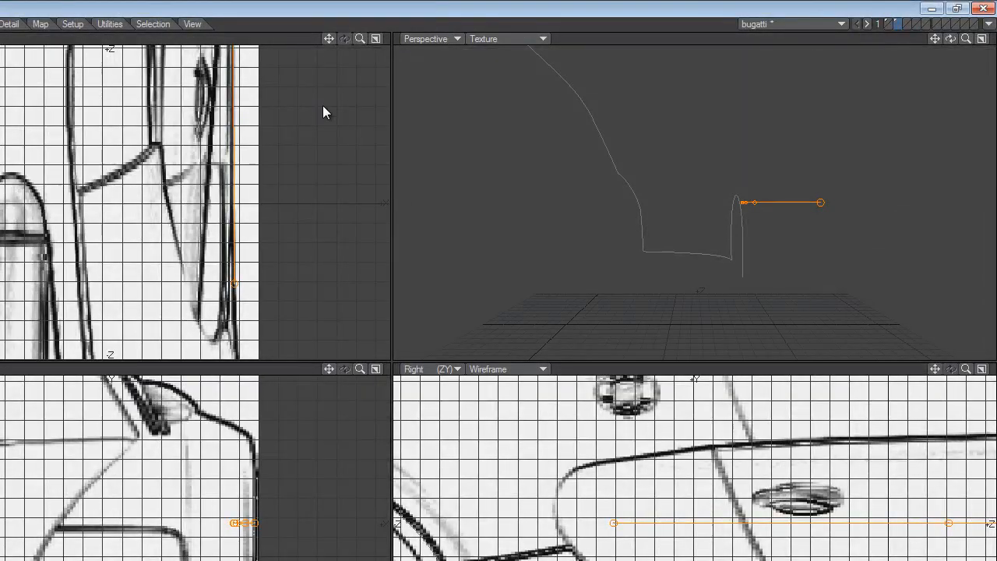
{"action": "left_click_drag", "start_coordinate": [330, 39], "coordinate": [300, 106]}
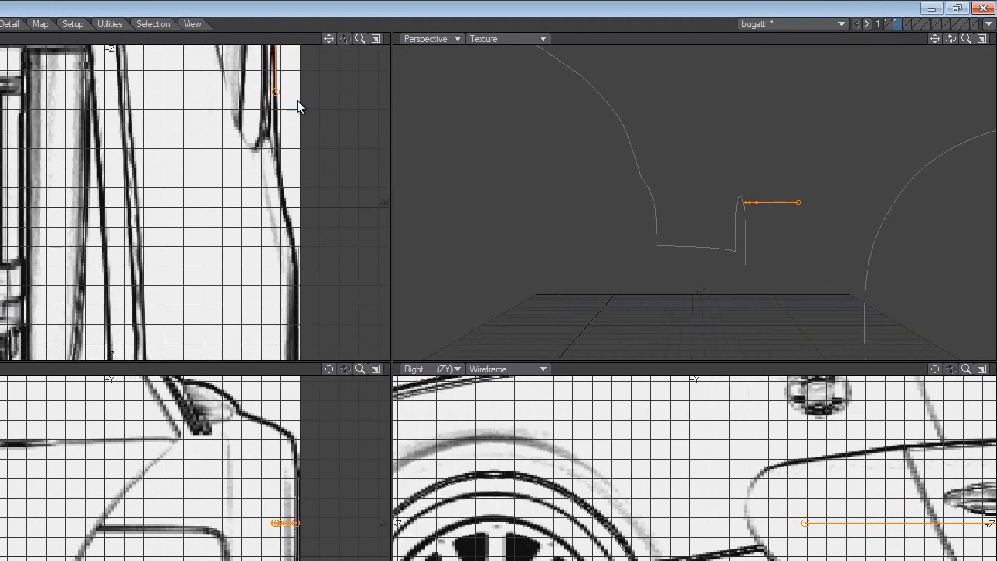
{"action": "left_click", "coordinate": [282, 196]}
{"action": "left_click", "coordinate": [293, 239]}
{"action": "left_click", "coordinate": [297, 268]}
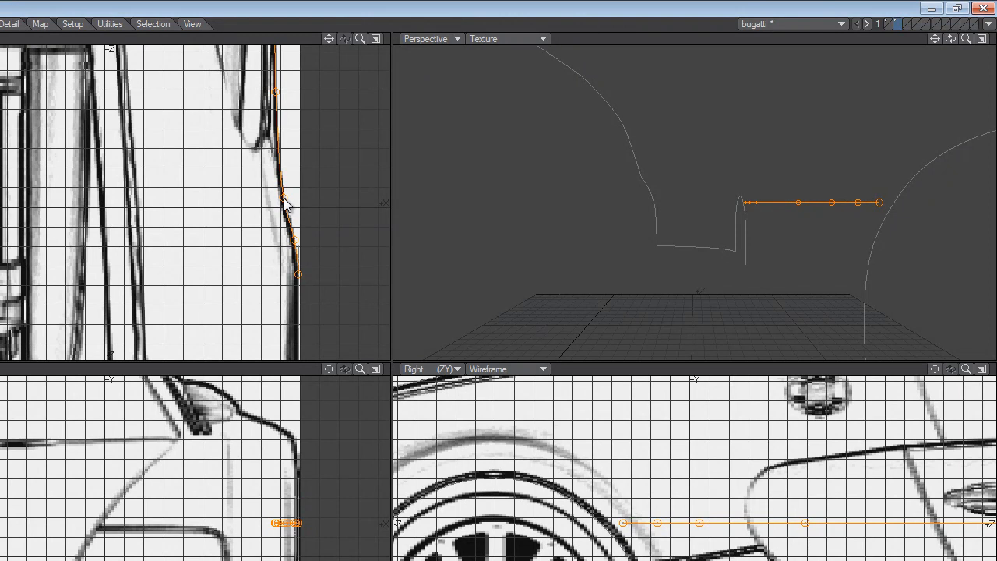
Step: Adjust the intermediate points of the side spline to follow the body outline smoothly in the top view, and finish the curve
{"action": "left_click_drag", "start_coordinate": [332, 36], "coordinate": [302, 388]}
{"action": "left_click_drag", "start_coordinate": [243, 112], "coordinate": [249, 119]}
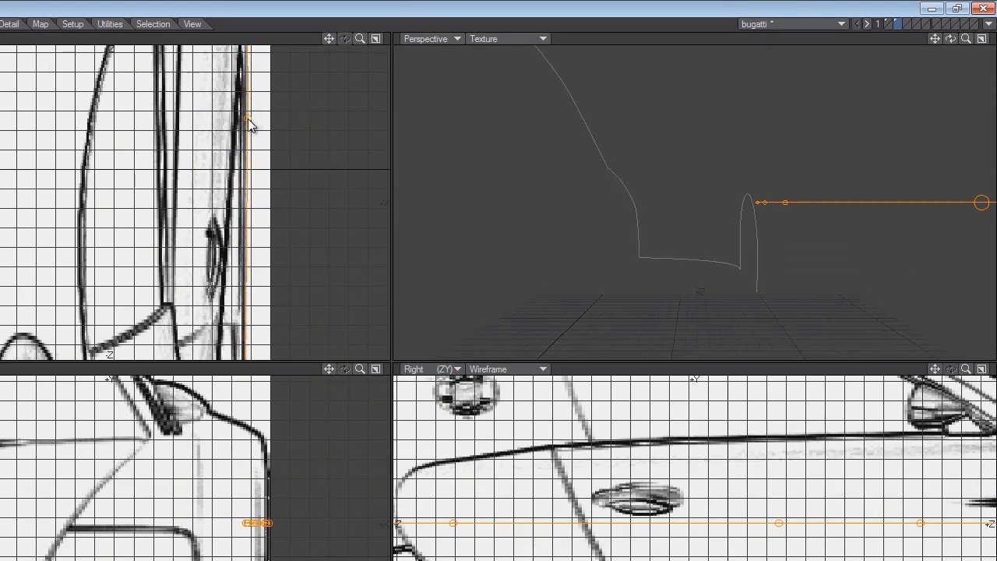
{"action": "left_click_drag", "start_coordinate": [328, 44], "coordinate": [384, 351]}
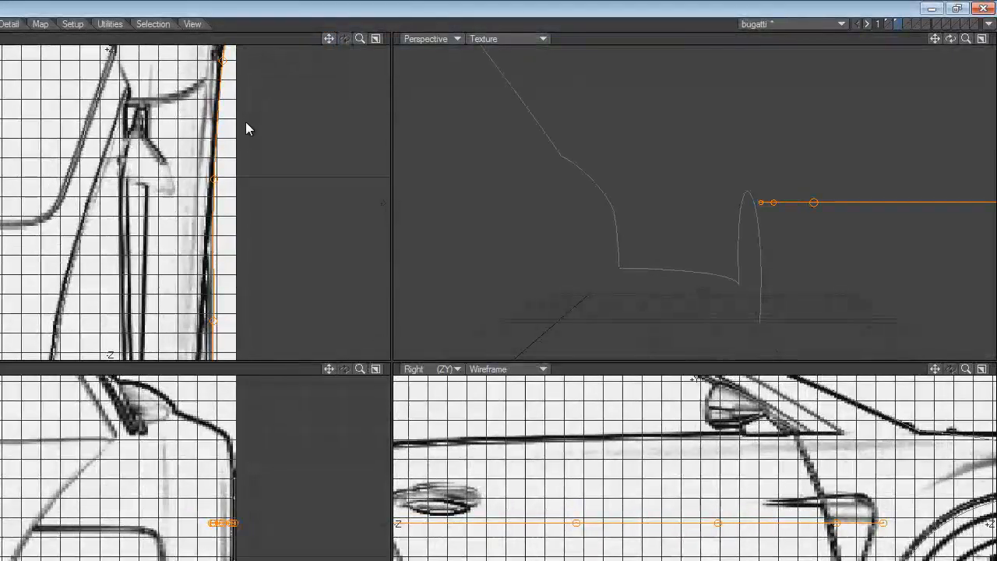
{"action": "left_click_drag", "start_coordinate": [214, 178], "coordinate": [213, 227]}
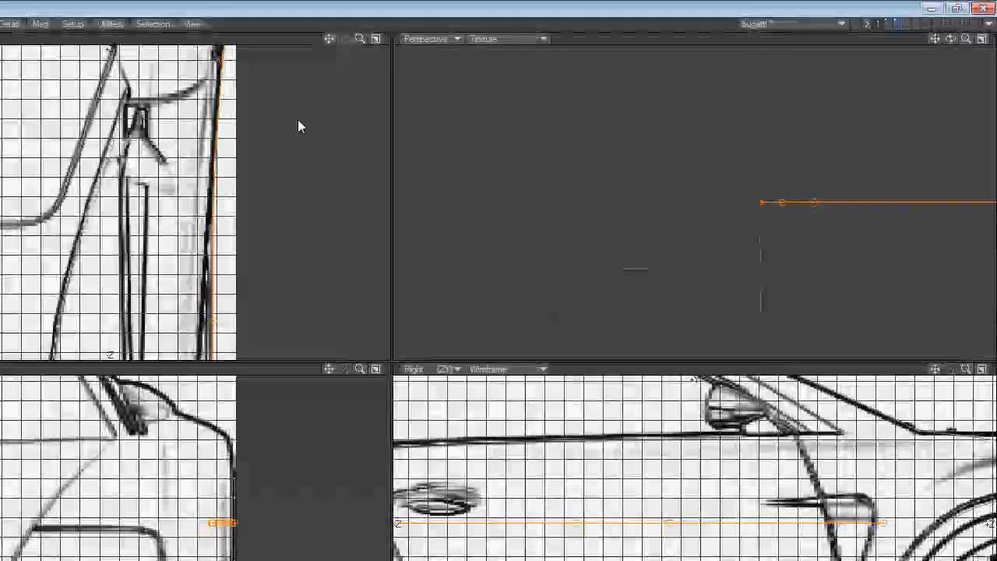
{"action": "left_click_drag", "start_coordinate": [332, 38], "coordinate": [291, 72]}
{"action": "left_click_drag", "start_coordinate": [208, 148], "coordinate": [208, 153]}
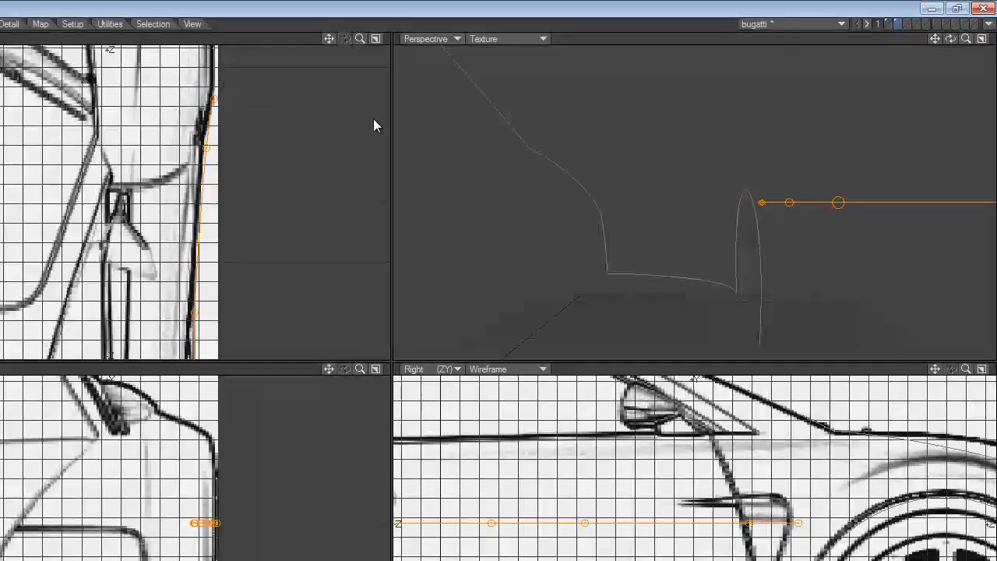
{"action": "left_click", "coordinate": [588, 148]}
Step: Move the side curve straight down in the side view to the bottom edge of the car between the wheel arches, and deselect it
{"action": "left_click", "coordinate": [810, 203]}
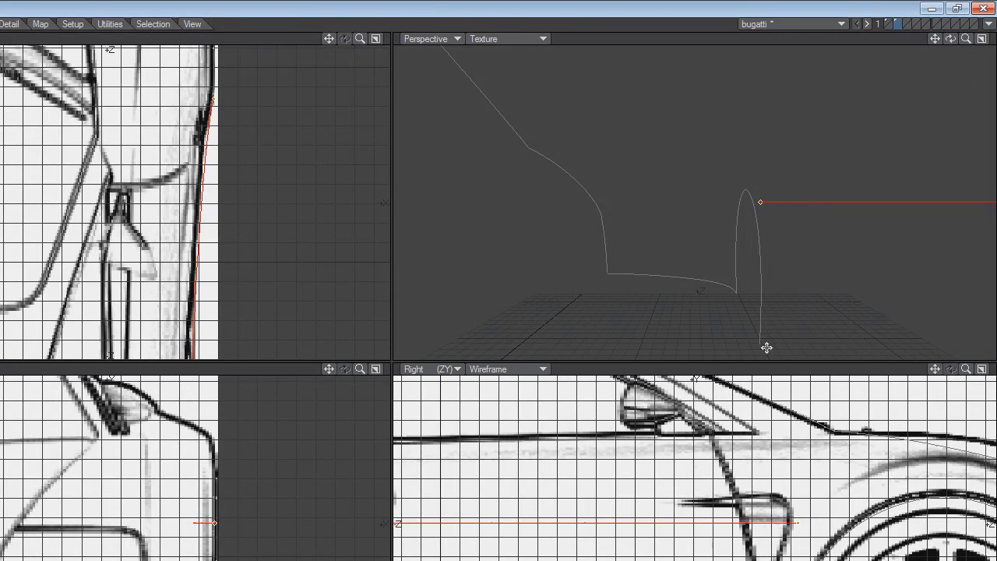
{"action": "left_click_drag", "start_coordinate": [965, 369], "coordinate": [864, 369]}
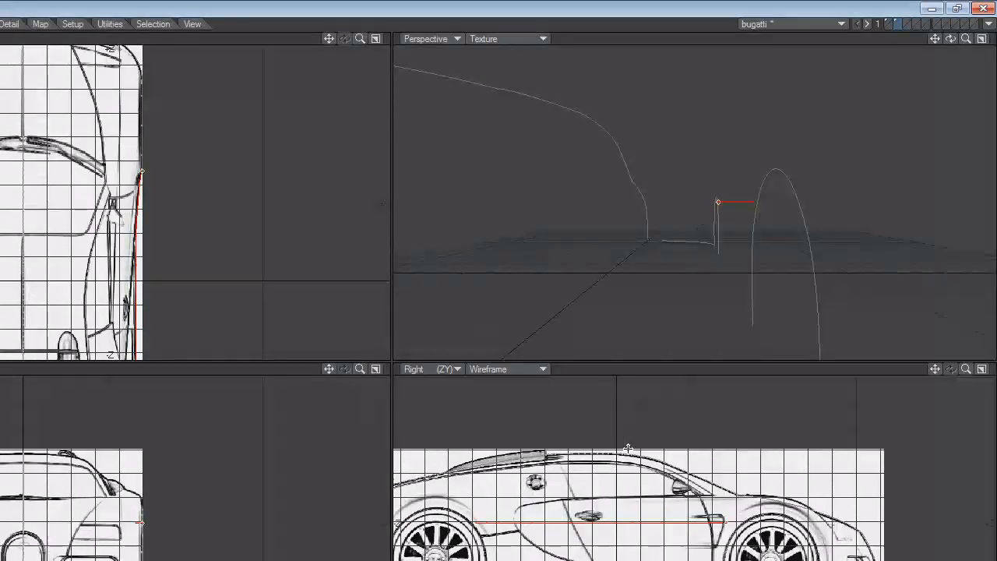
{"action": "left_click_drag", "start_coordinate": [627, 449], "coordinate": [627, 489]}
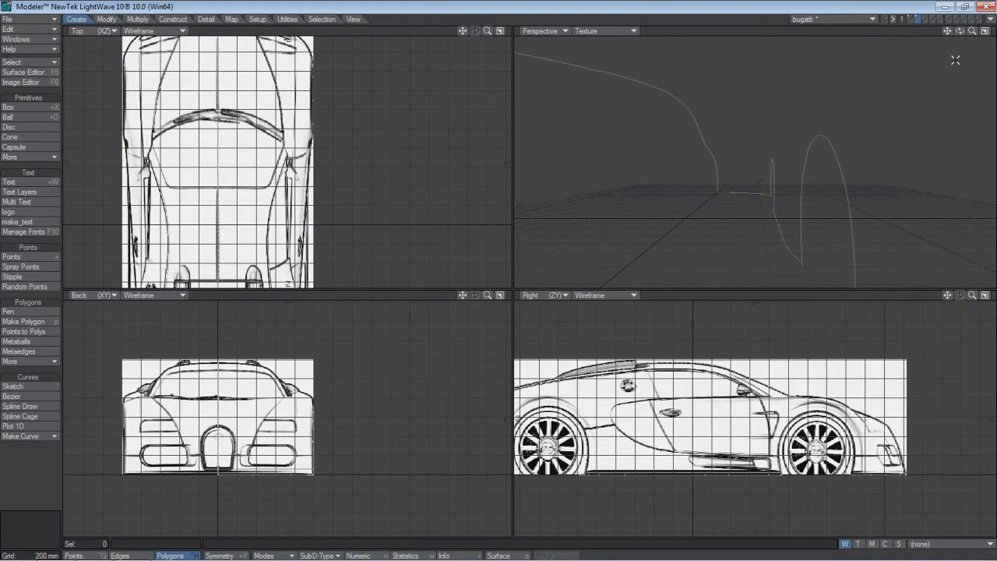
Step: Save the car object incrementally as bugatti_v001
{"action": "left_click_drag", "start_coordinate": [959, 31], "coordinate": [498, 274]}
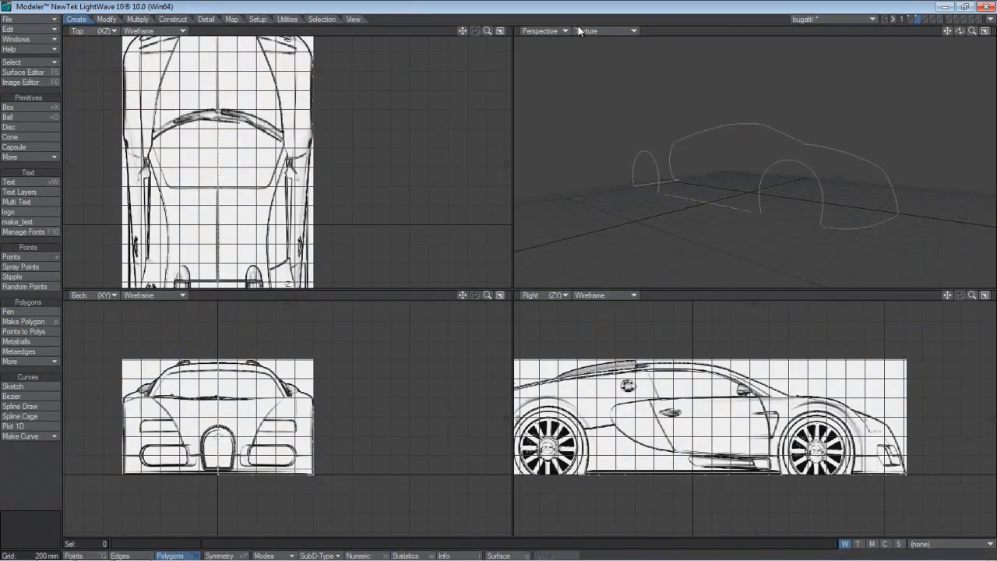
{"action": "left_click", "coordinate": [51, 19]}
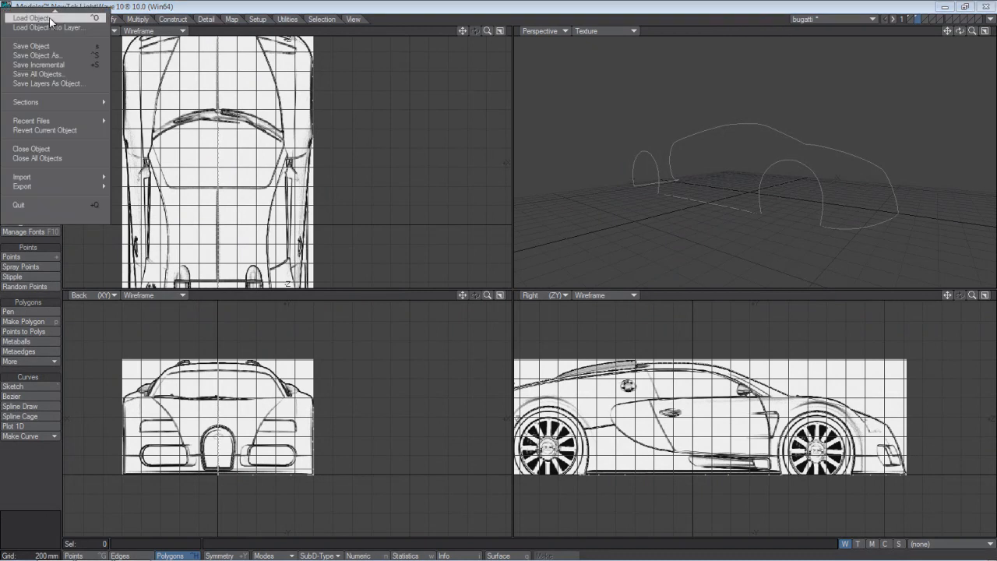
{"action": "left_click", "coordinate": [48, 66]}
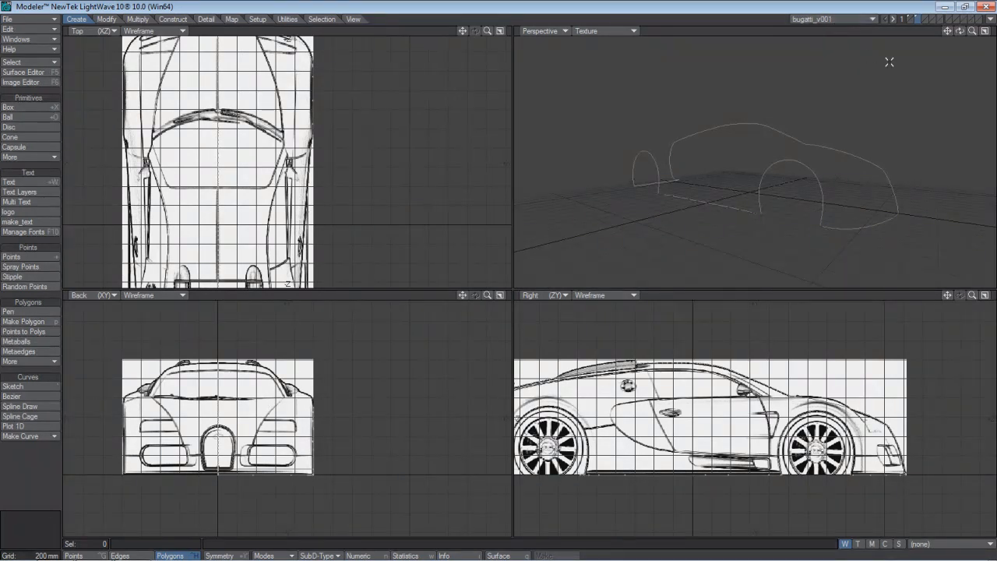
Step: Select all of the body outline curves in the perspective view
{"action": "left_click_drag", "start_coordinate": [960, 31], "coordinate": [507, 283]}
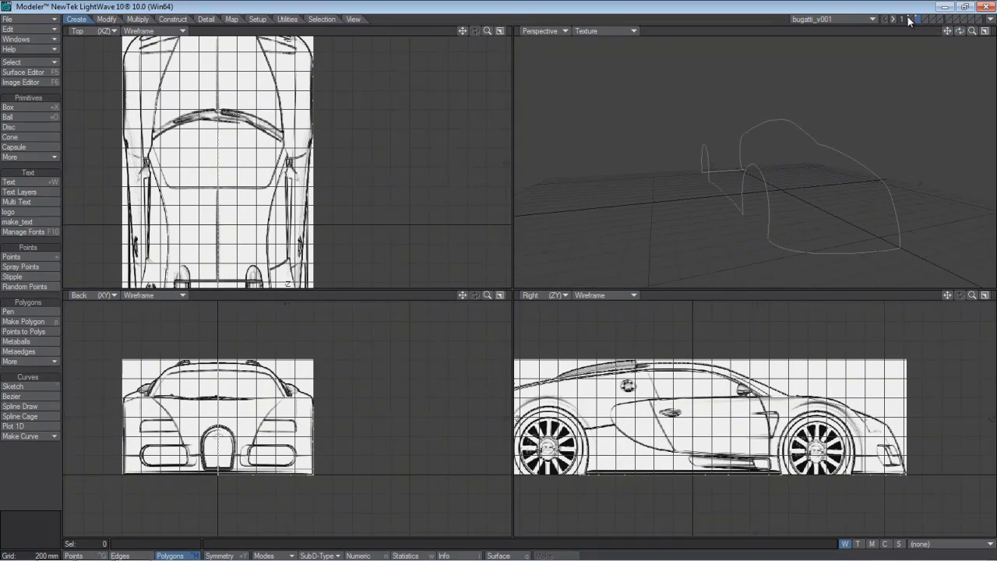
{"action": "mouse_move", "coordinate": [738, 181]}
{"action": "left_mouse_down"}
{"action": "mouse_move", "coordinate": [752, 146]}
{"action": "mouse_move", "coordinate": [809, 277]}
{"action": "mouse_move", "coordinate": [724, 202]}
{"action": "left_mouse_up"}
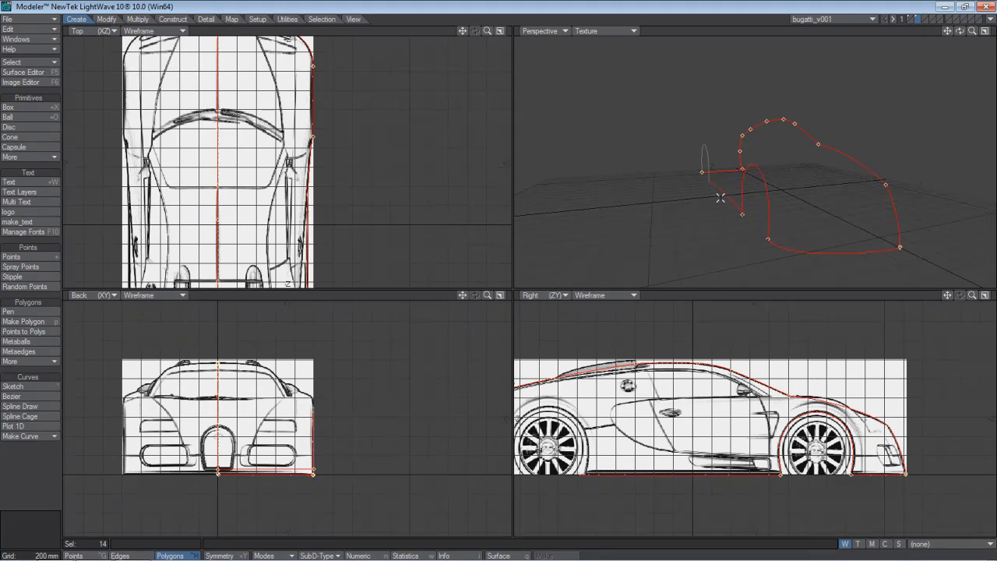
{"action": "left_click_drag", "start_coordinate": [698, 192], "coordinate": [721, 162]}
Step: Show the blueprint layer together with the curves and inspect how the outlines fit the blueprints in an enlarged perspective view
{"action": "left_click", "coordinate": [909, 21]}
{"action": "left_click_drag", "start_coordinate": [959, 30], "coordinate": [507, 282]}
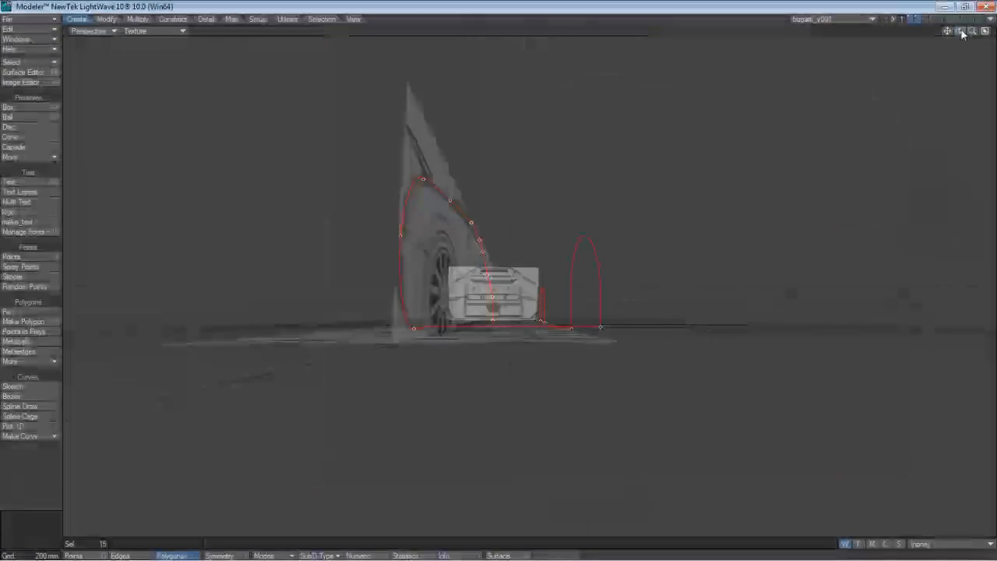
{"action": "left_click_drag", "start_coordinate": [960, 31], "coordinate": [507, 284]}
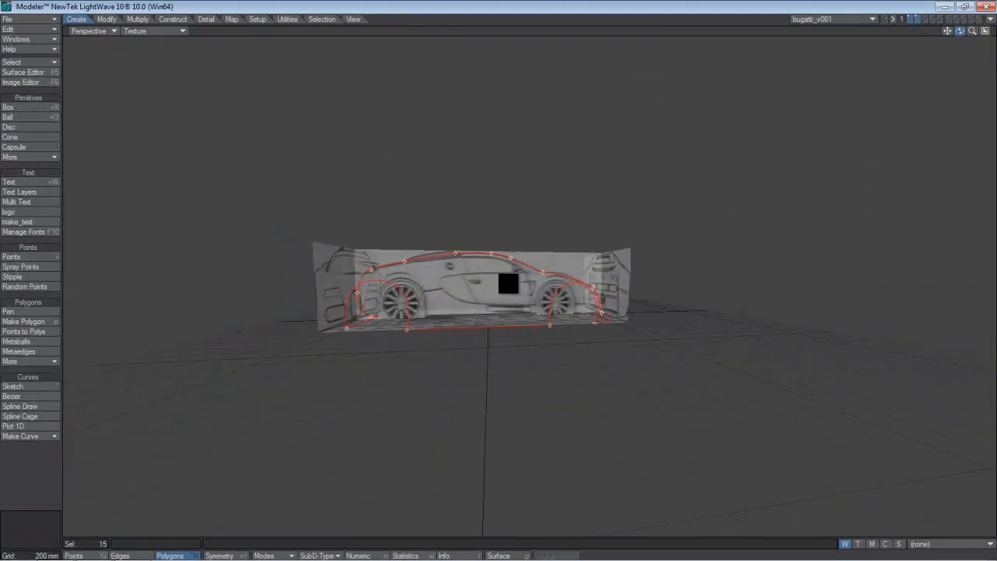
{"action": "left_click_drag", "start_coordinate": [970, 31], "coordinate": [499, 274]}
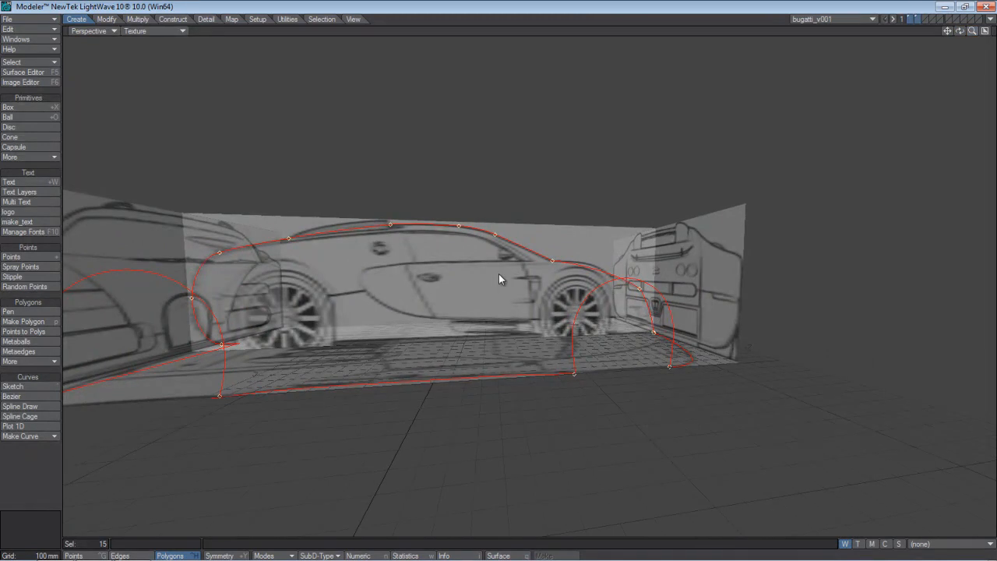
{"action": "left_click", "coordinate": [988, 24]}
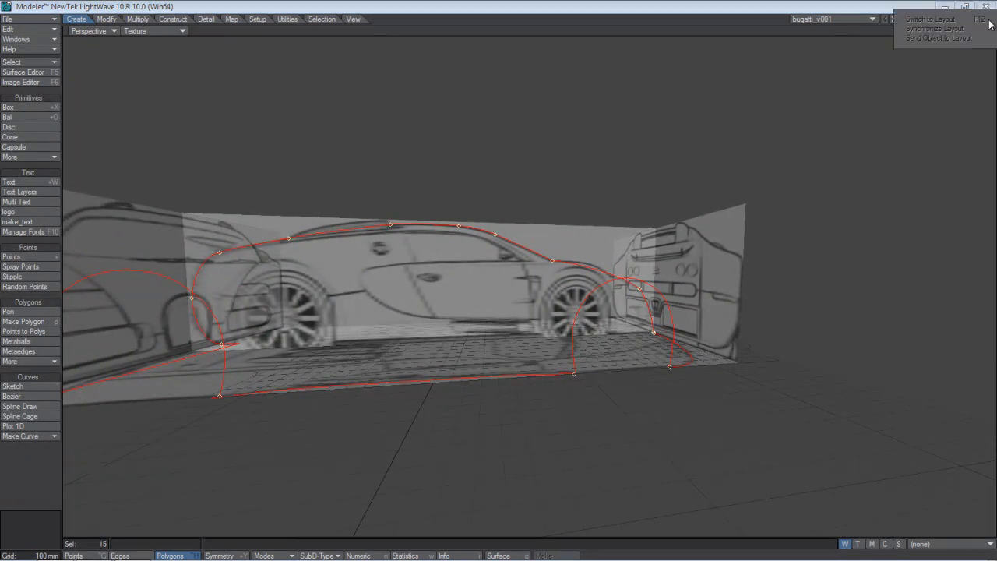
{"action": "left_click", "coordinate": [962, 53]}
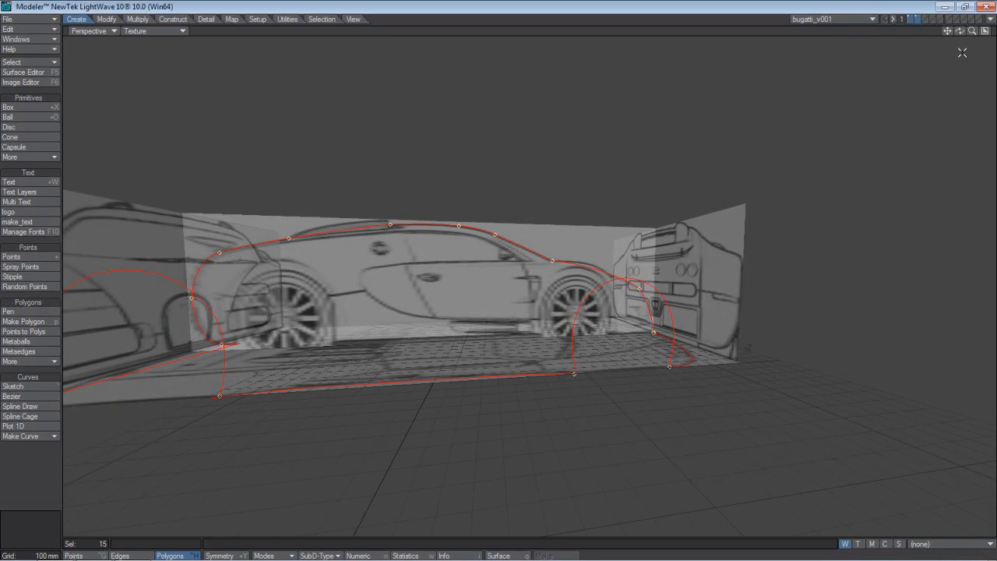